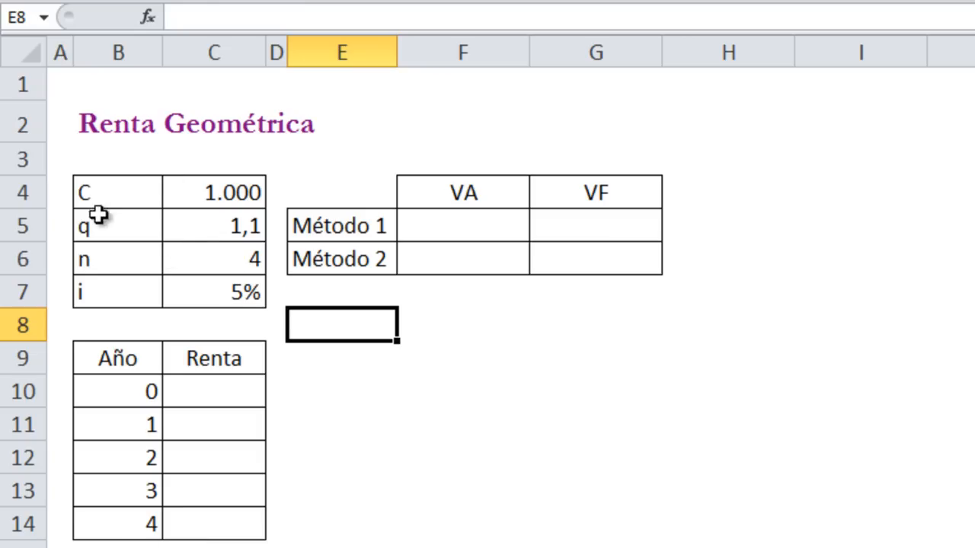
# Review the annuity parameters C, q, n and i in cells C4 to C7.
pyautogui.click(217, 199)
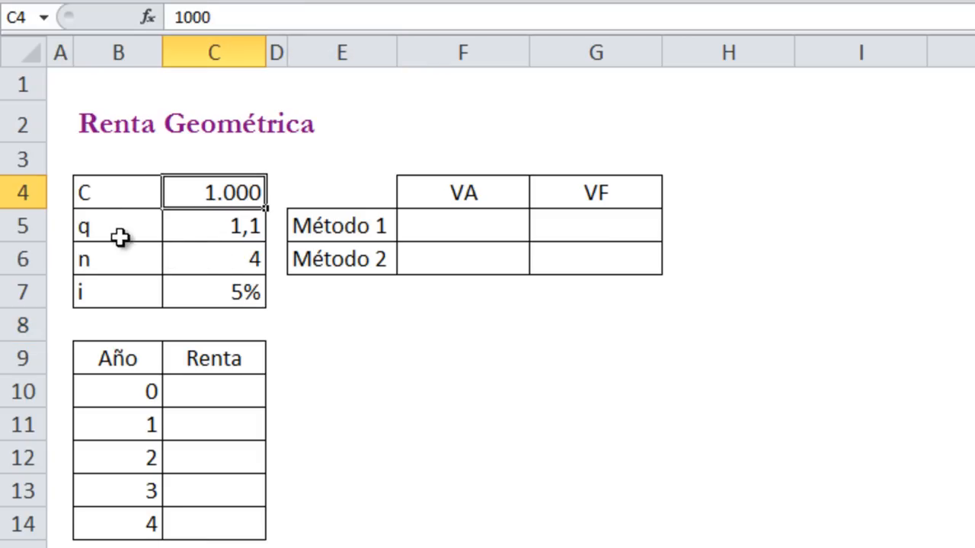
pyautogui.click(198, 227)
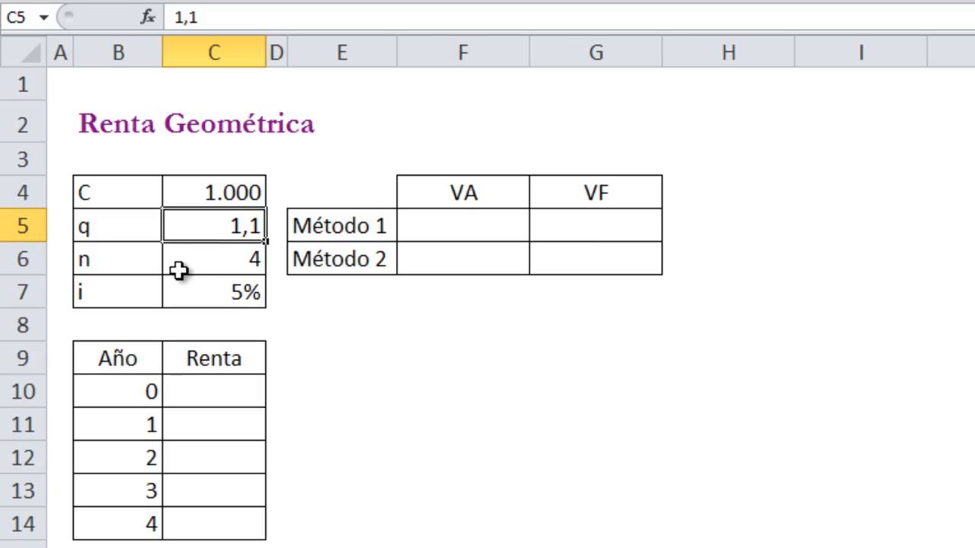
pyautogui.click(197, 262)
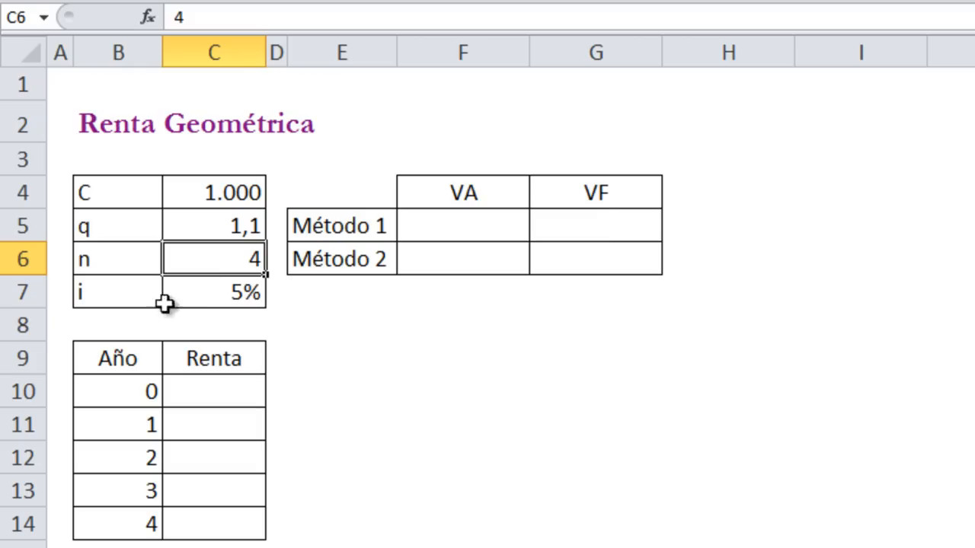
pyautogui.click(191, 297)
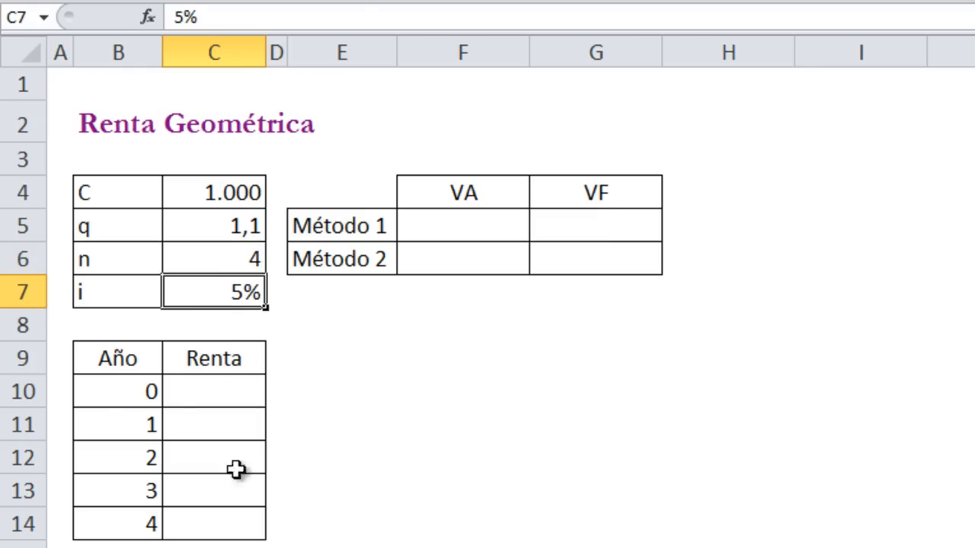
# Enter the year 1 rent in C11 as a reference to the initial amount, +C4.
pyautogui.click(221, 427)
pyautogui.write('+')
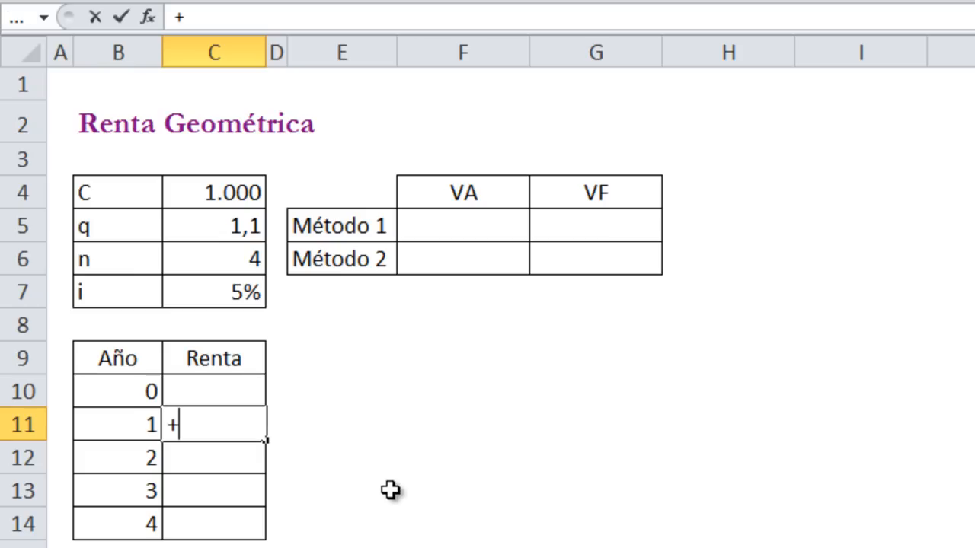
pyautogui.click(204, 193)
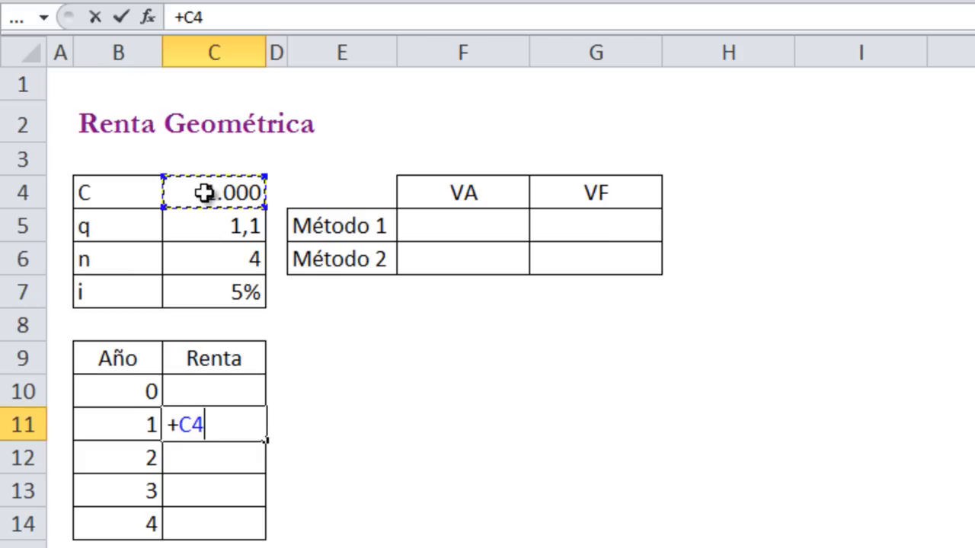
pyautogui.press('Return')
# Calculate the year 2 rent in C12 with +C11*$C$5 and fill the formula down through year 4.
pyautogui.click(204, 457)
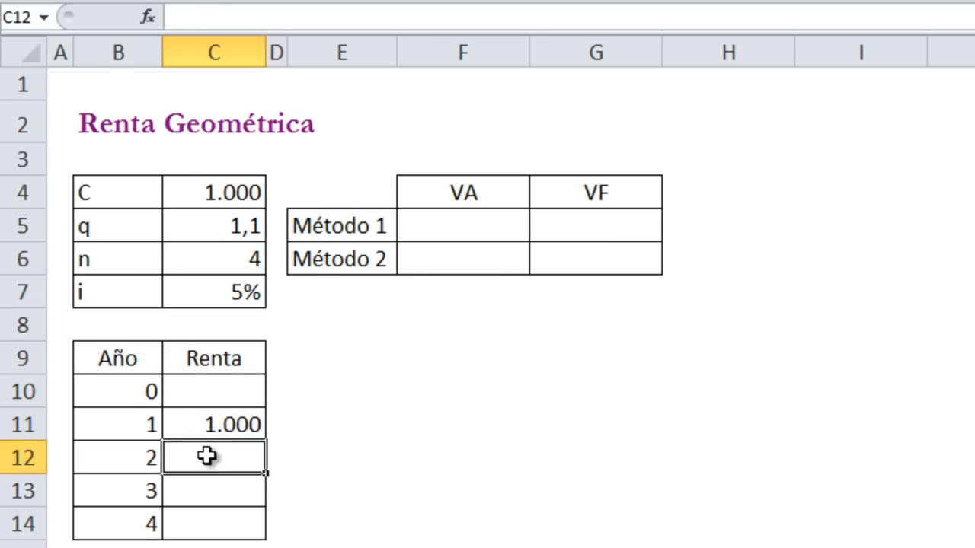
pyautogui.write('+')
pyautogui.click(239, 431)
pyautogui.write('*')
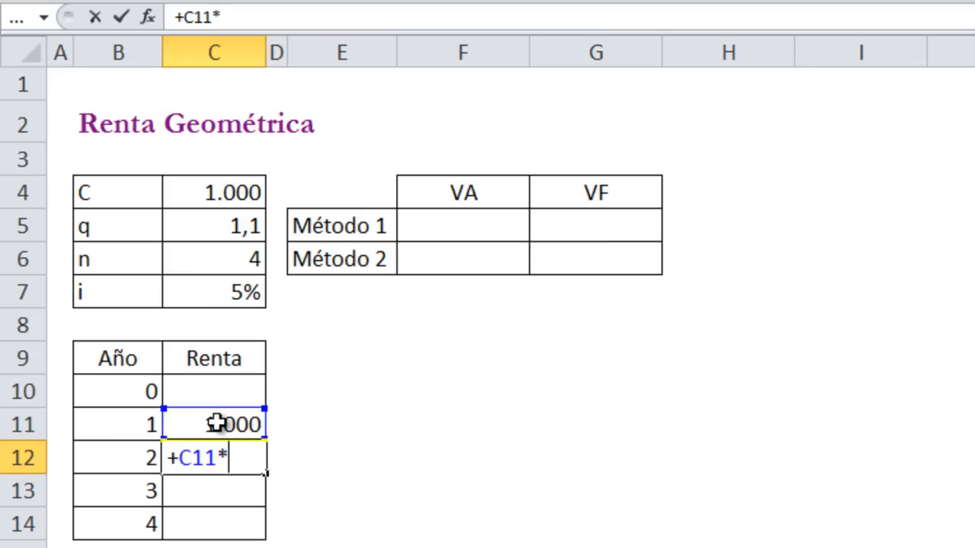
pyautogui.click(209, 227)
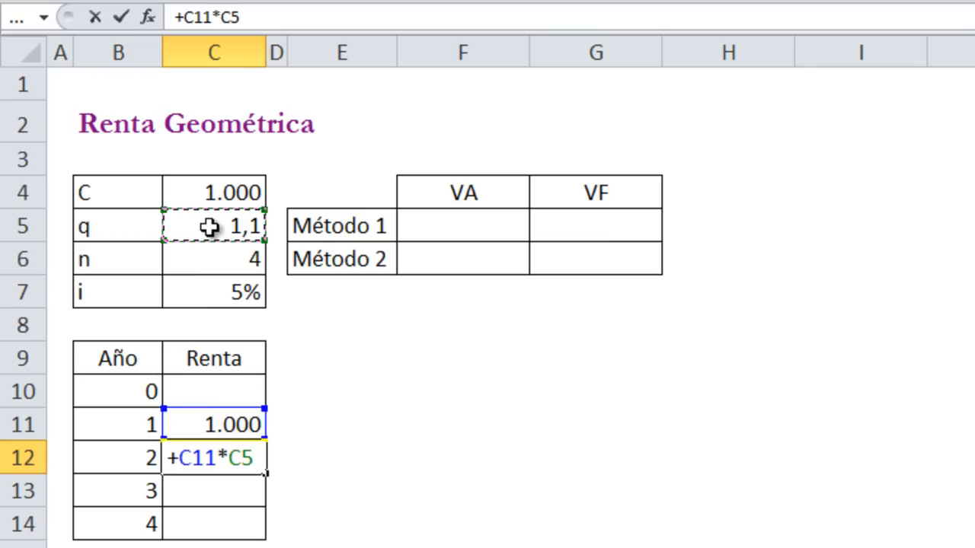
pyautogui.press('F4')
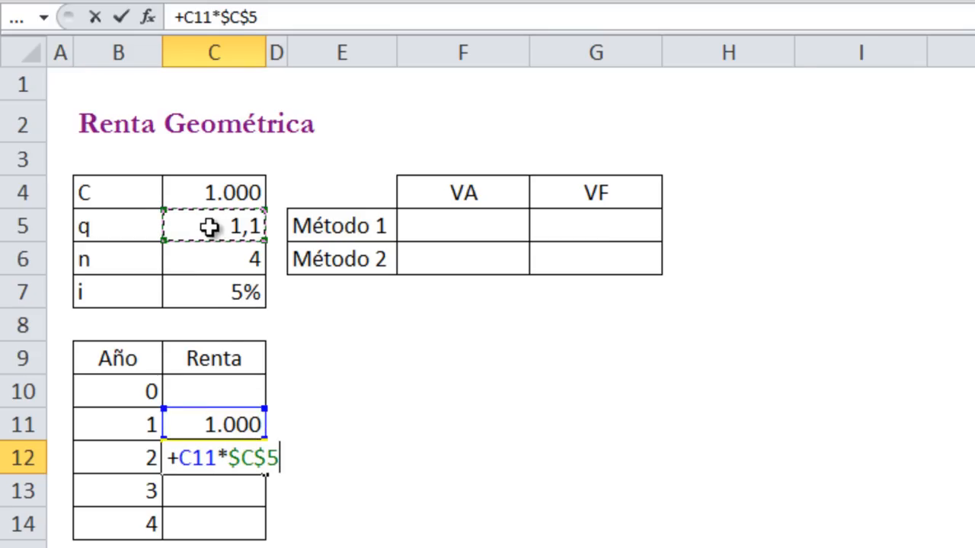
pyautogui.hotkey('ctrl', 'Return')
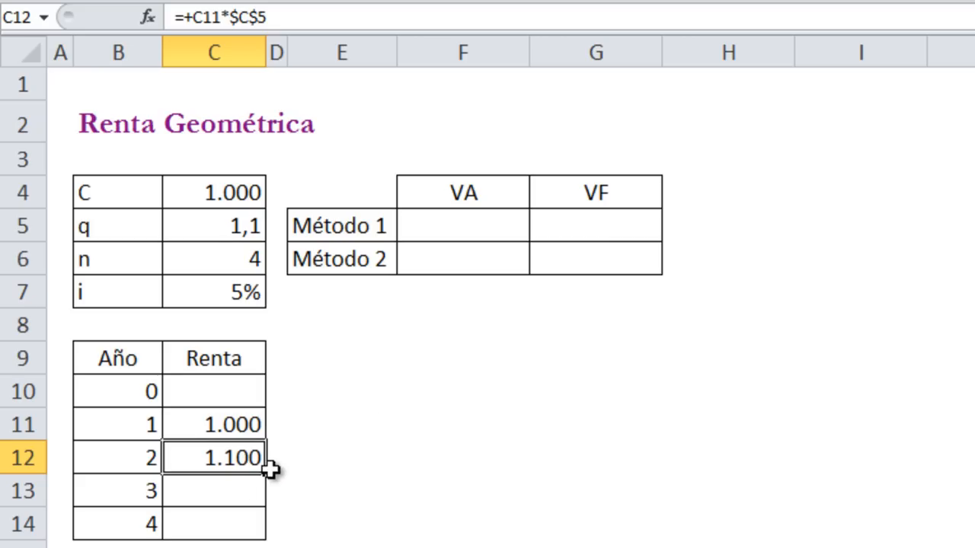
pyautogui.doubleClick(263, 474)
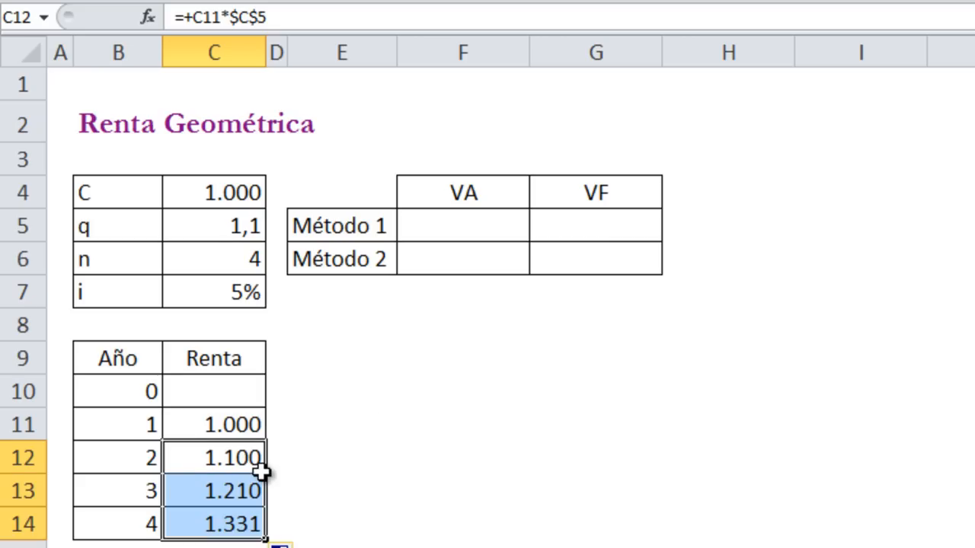
# Calculate the Método 1 present value in F5 with the formula +VNA(C7;C11:C14).
pyautogui.click(477, 229)
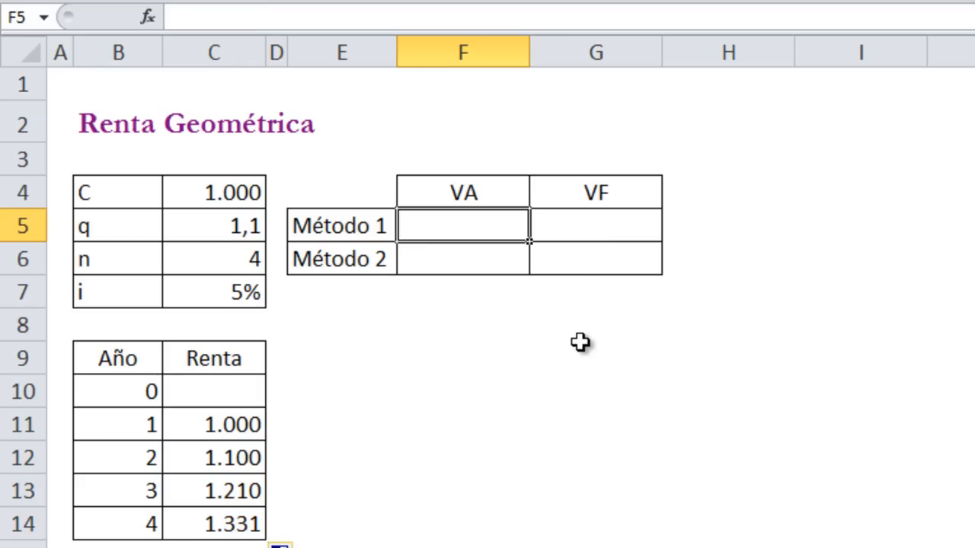
pyautogui.write('+')
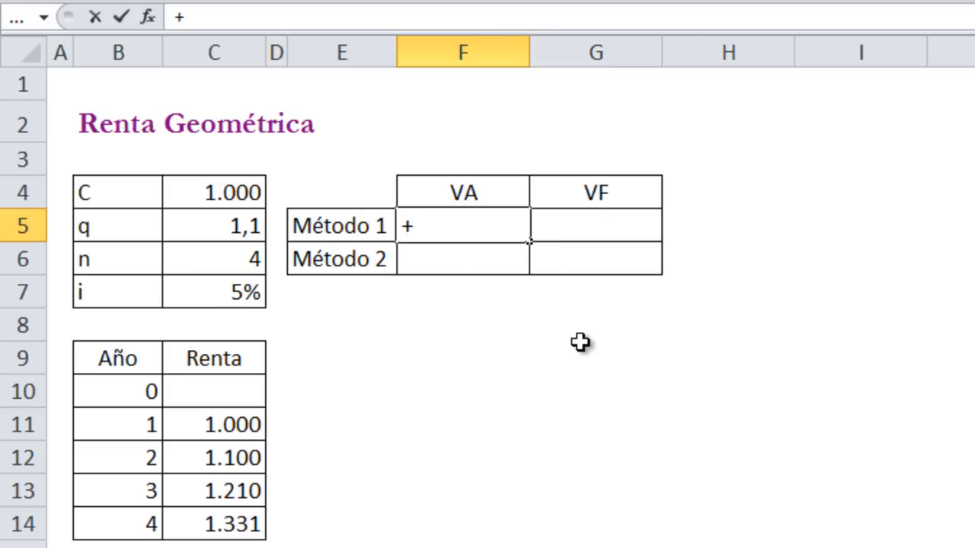
pyautogui.write('vna(')
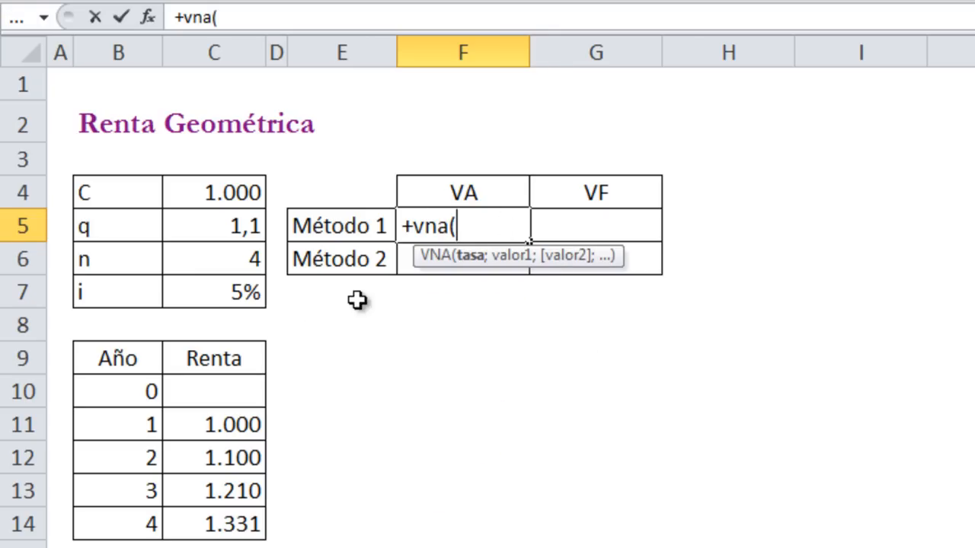
pyautogui.click(239, 296)
pyautogui.write(';')
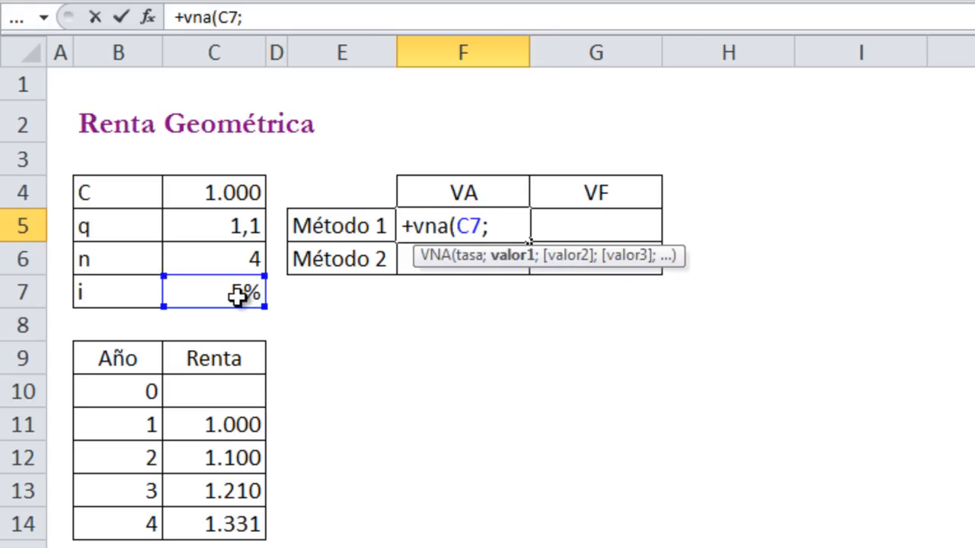
pyautogui.moveTo(238, 419); pyautogui.dragTo(230, 524)
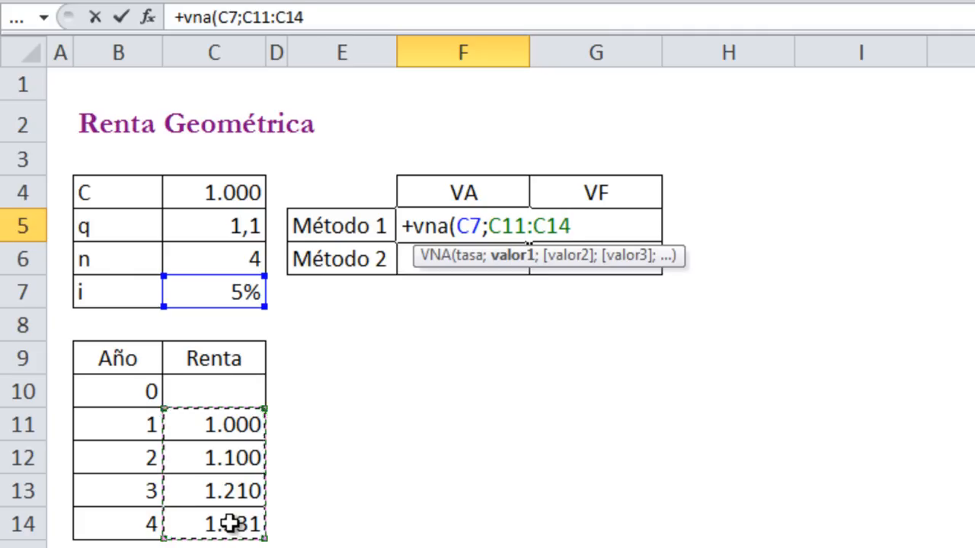
pyautogui.write(')')
pyautogui.hotkey('ctrl', 'Return')
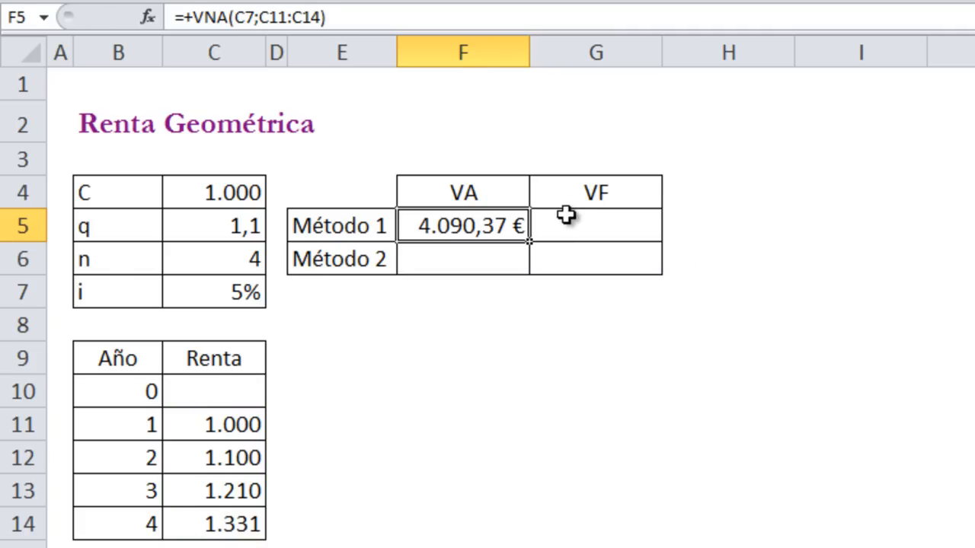
# Calculate the Método 1 future value in G5 with the formula +F5*(1+C7)^4.
pyautogui.click(566, 219)
pyautogui.write('+')
pyautogui.click(504, 219)
pyautogui.write('*')
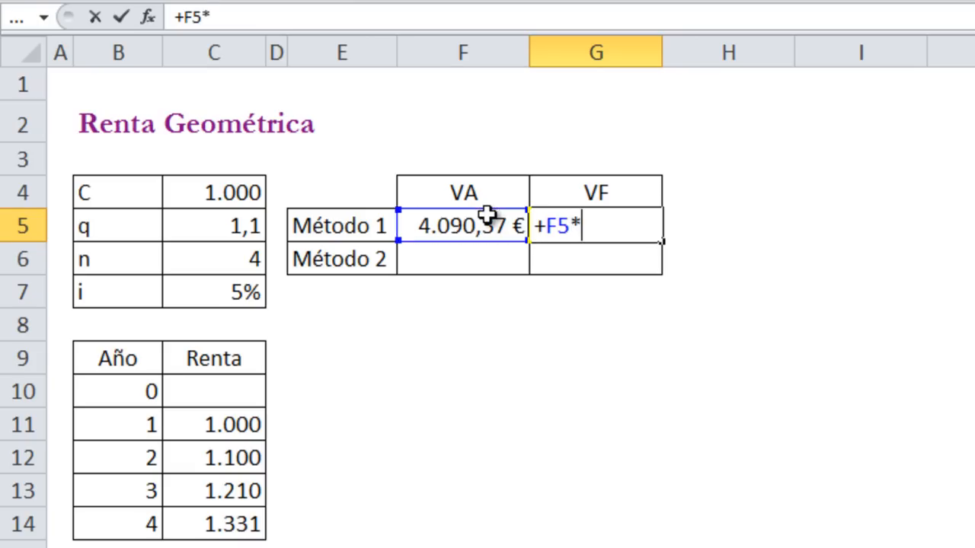
pyautogui.write('(1+')
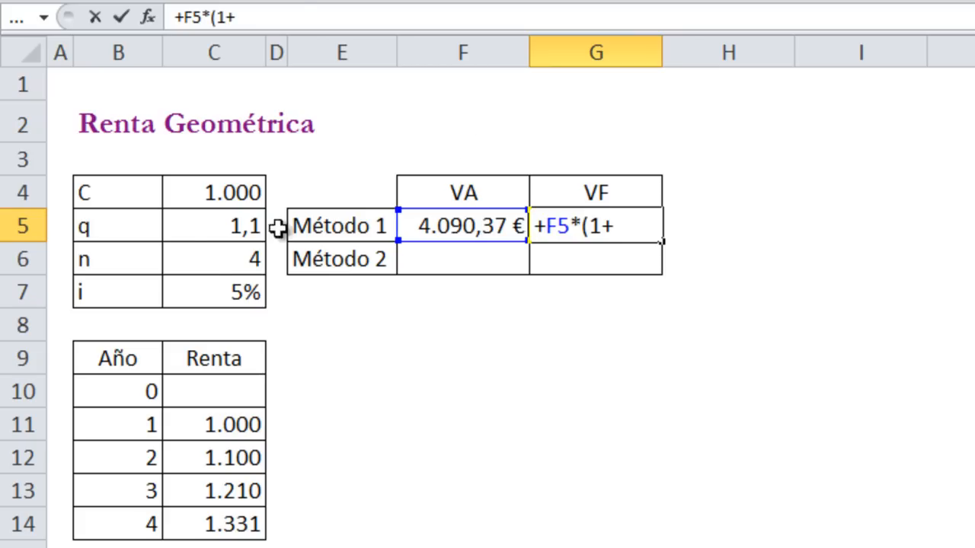
pyautogui.click(225, 296)
pyautogui.write(')')
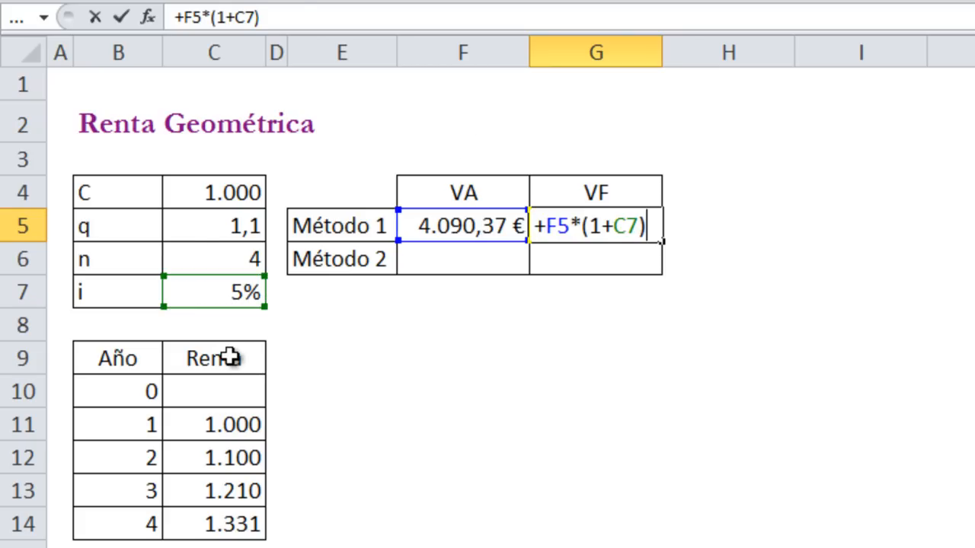
pyautogui.write('^4')
pyautogui.hotkey('ctrl', 'Return')
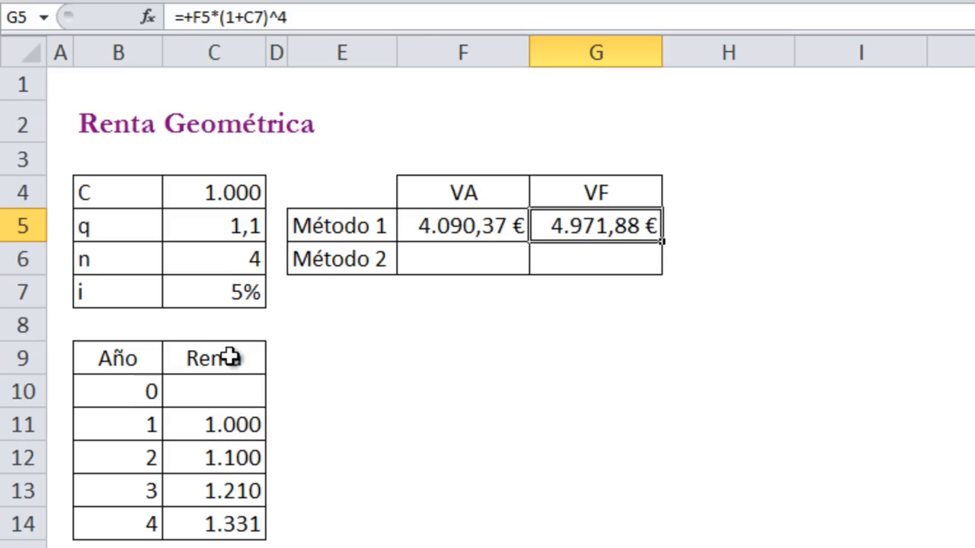
# Insert the user-defined function PERSONAL.XLSB!VAgeo in F6, the VA cell of Método 2.
pyautogui.click(487, 257)
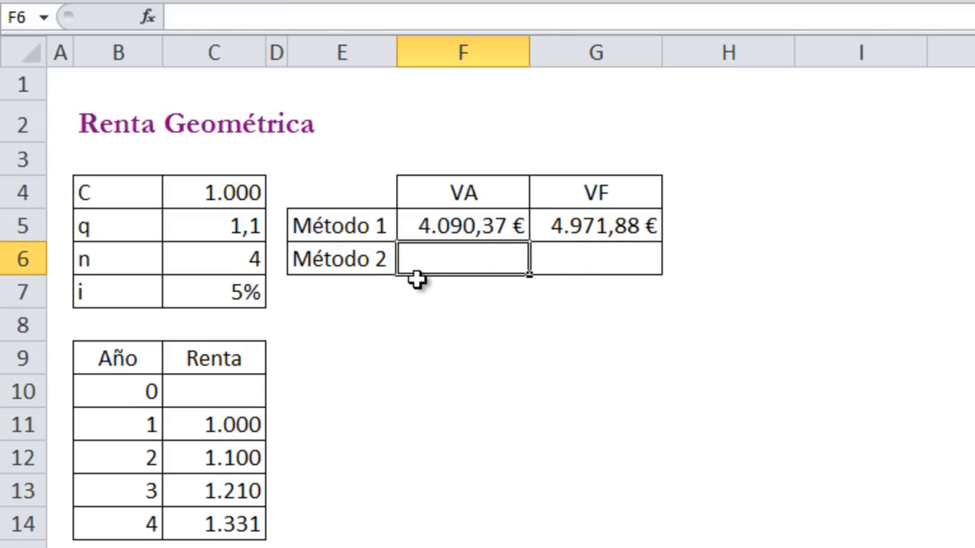
pyautogui.click(155, 23)
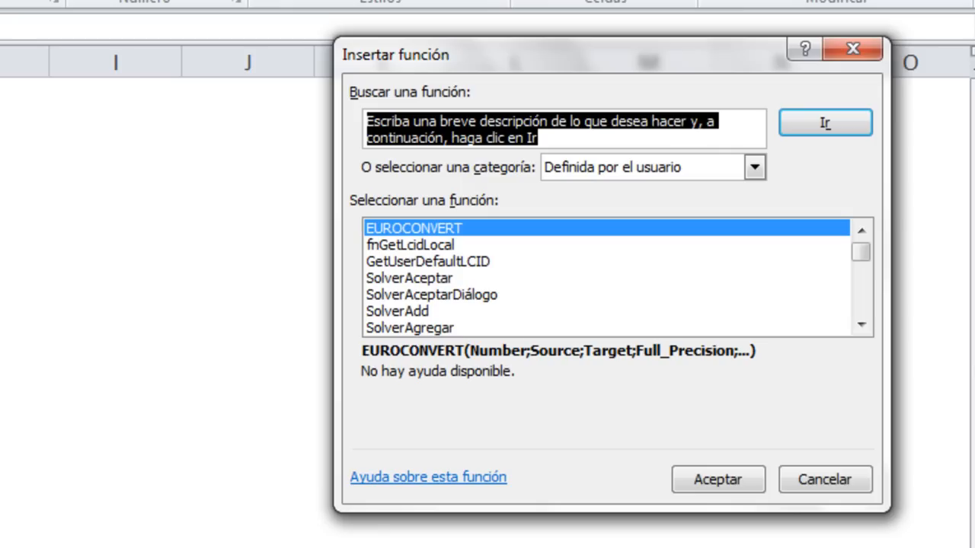
pyautogui.click(677, 169)
pyautogui.click(678, 169)
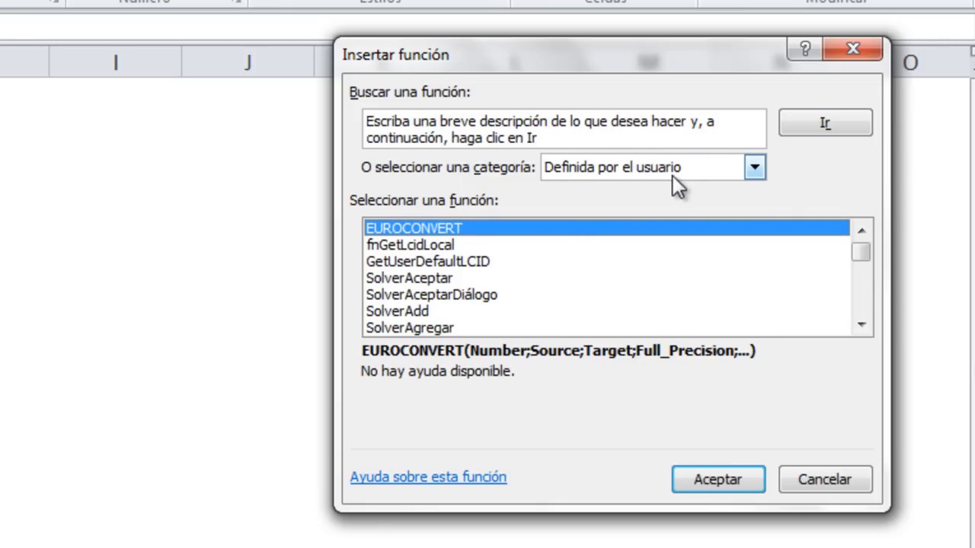
pyautogui.moveTo(861, 254); pyautogui.dragTo(881, 327)
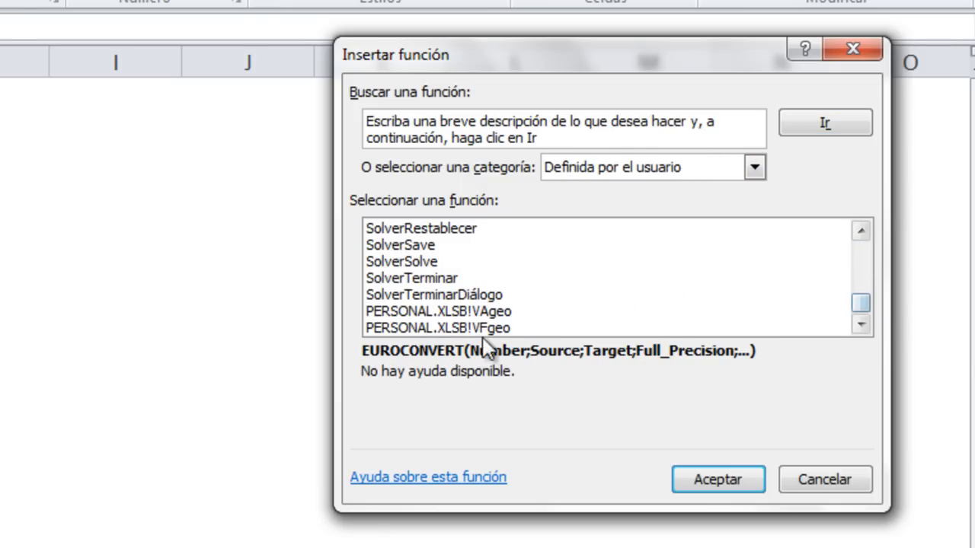
pyautogui.click(492, 317)
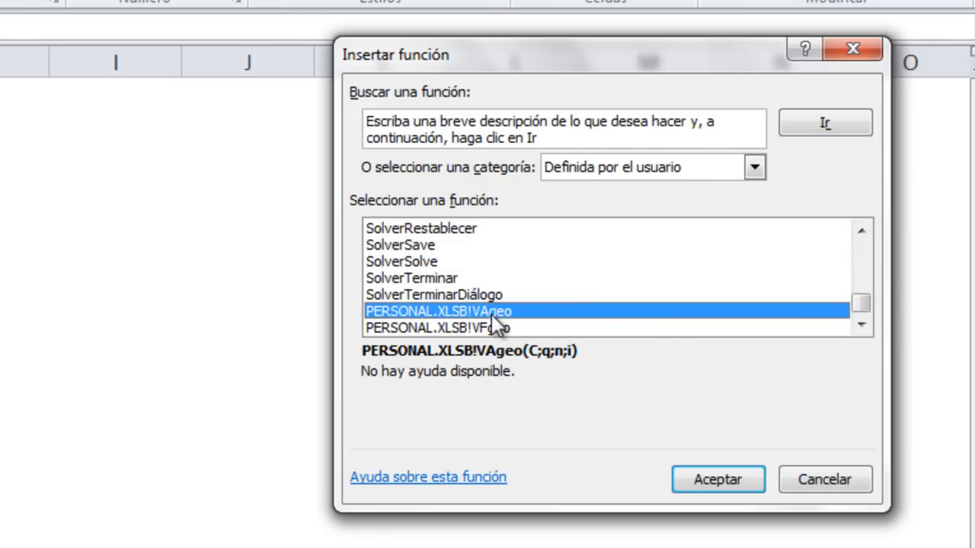
pyautogui.click(698, 481)
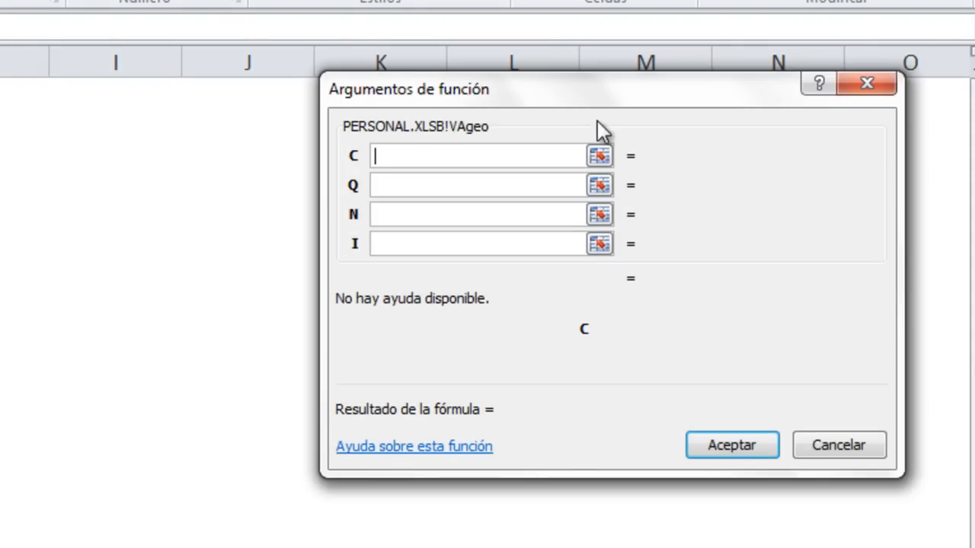
# Set the VAgeo arguments to C4 for C, C5 for Q, C6 for N and C7 for I, and accept the formula.
pyautogui.moveTo(560, 90); pyautogui.dragTo(825, 103)
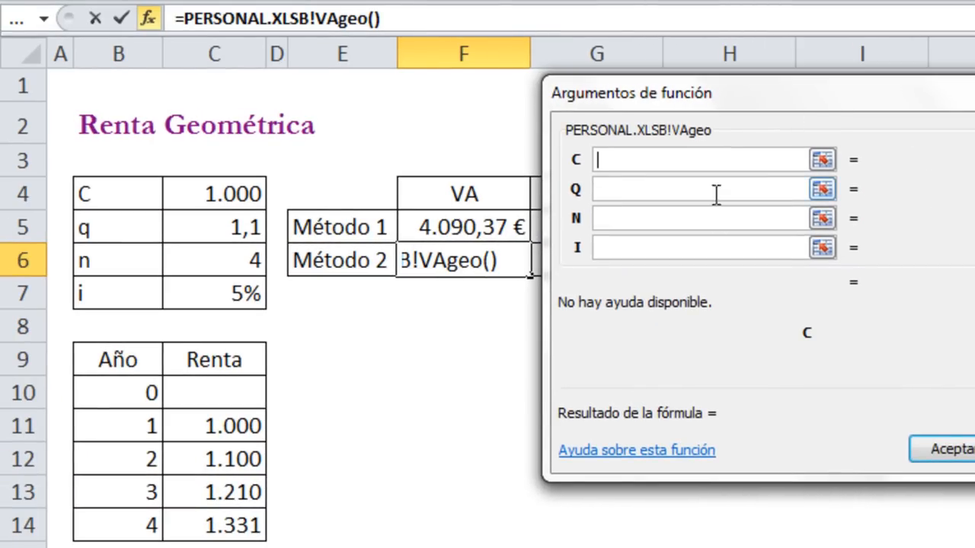
pyautogui.click(218, 199)
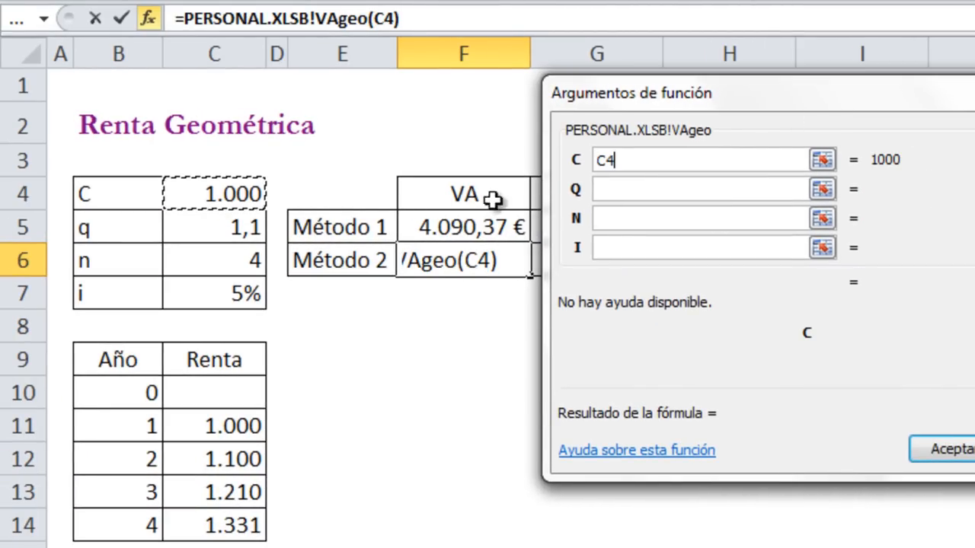
pyautogui.click(621, 192)
pyautogui.click(245, 227)
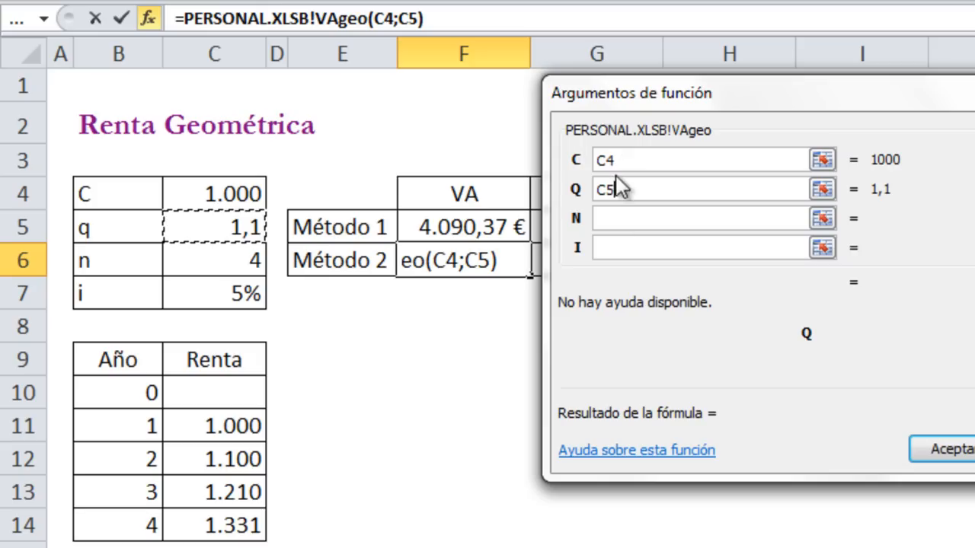
pyautogui.click(609, 228)
pyautogui.click(259, 259)
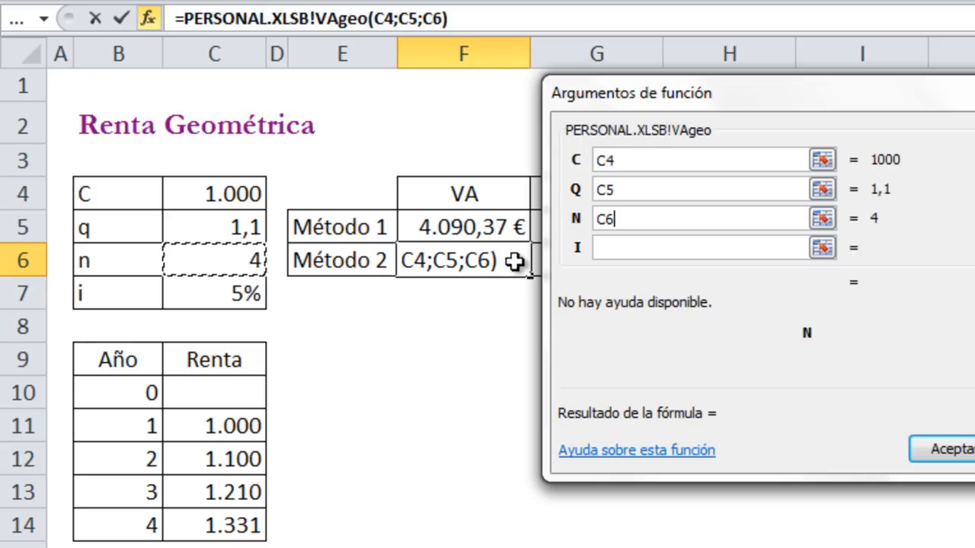
pyautogui.click(614, 248)
pyautogui.click(243, 296)
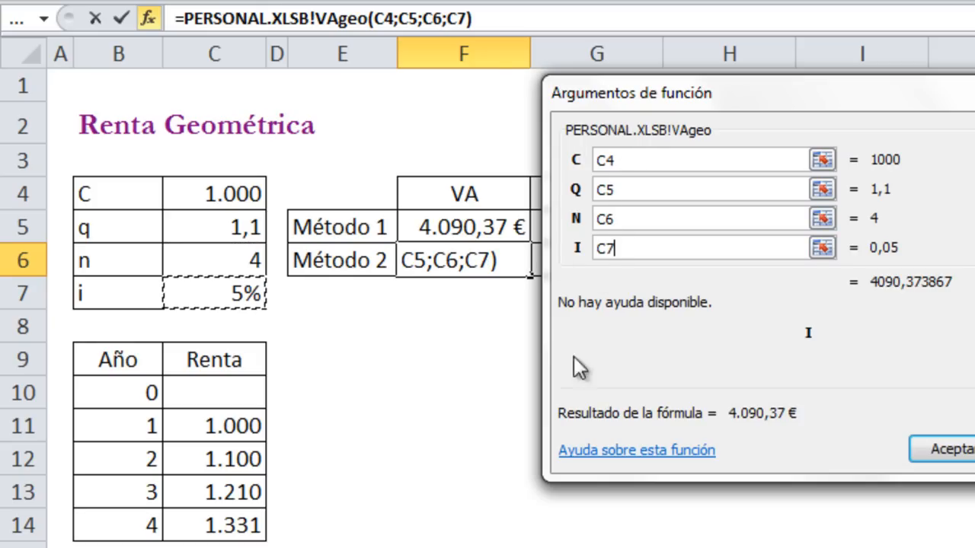
pyautogui.click(942, 451)
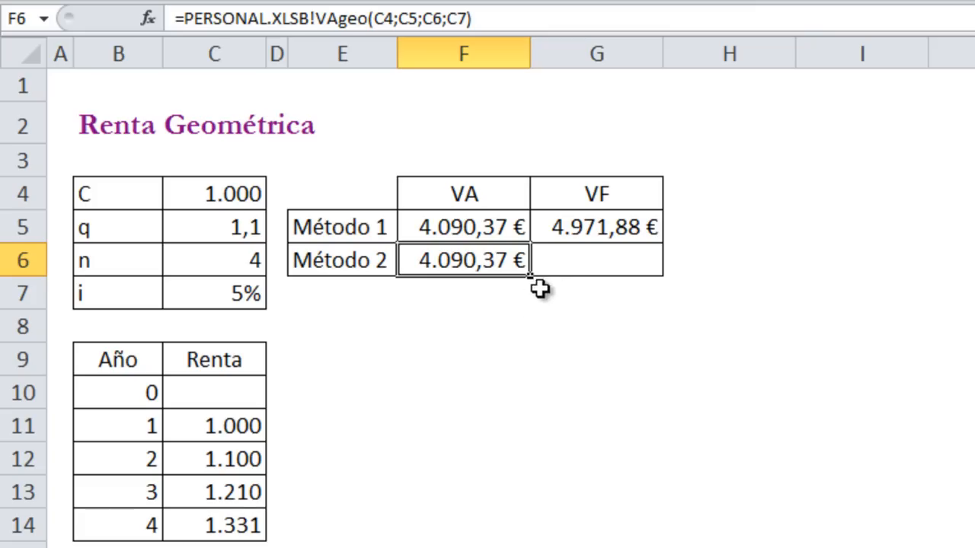
# Insert the user-defined function PERSONAL.XLSB!VFgeo in G6, the VF cell of Método 2.
pyautogui.click(570, 257)
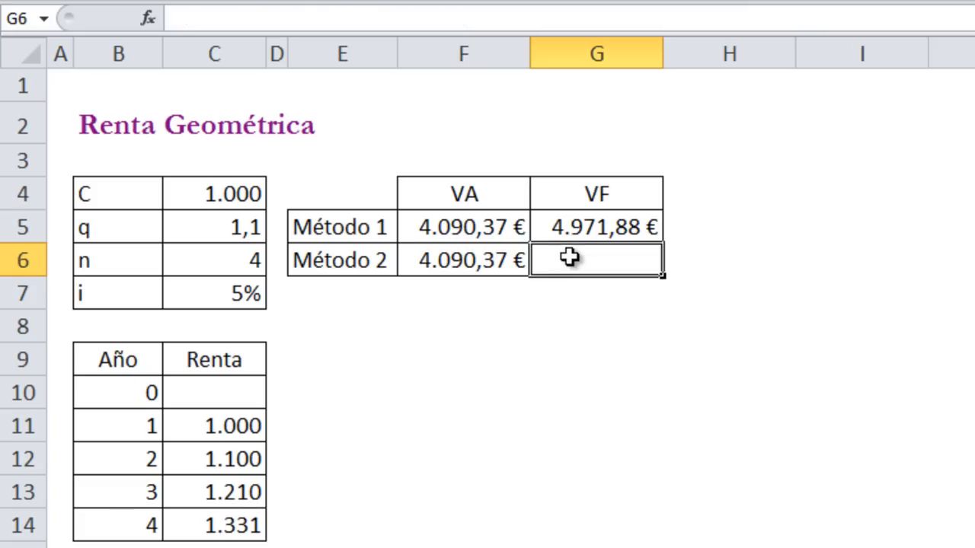
pyautogui.click(148, 18)
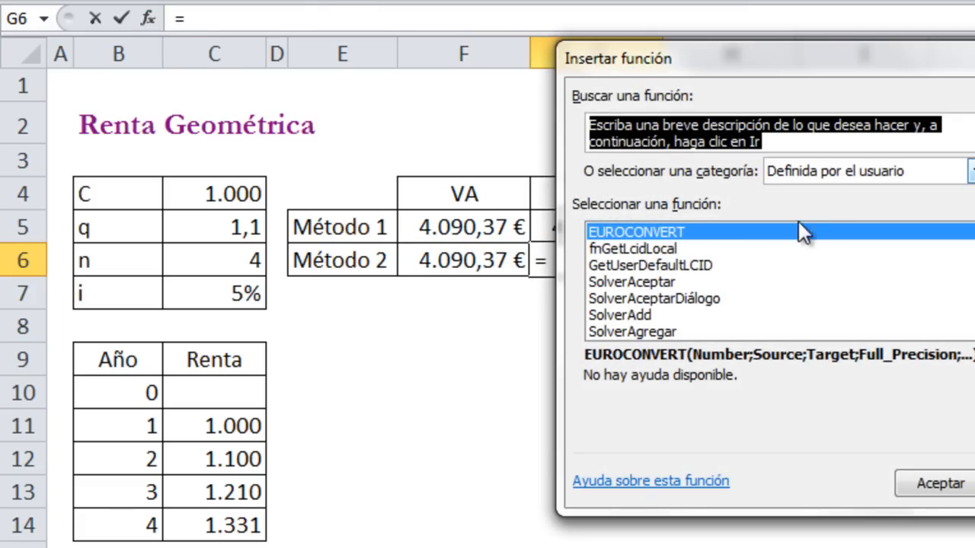
pyautogui.scroll(-5, 951, 336)
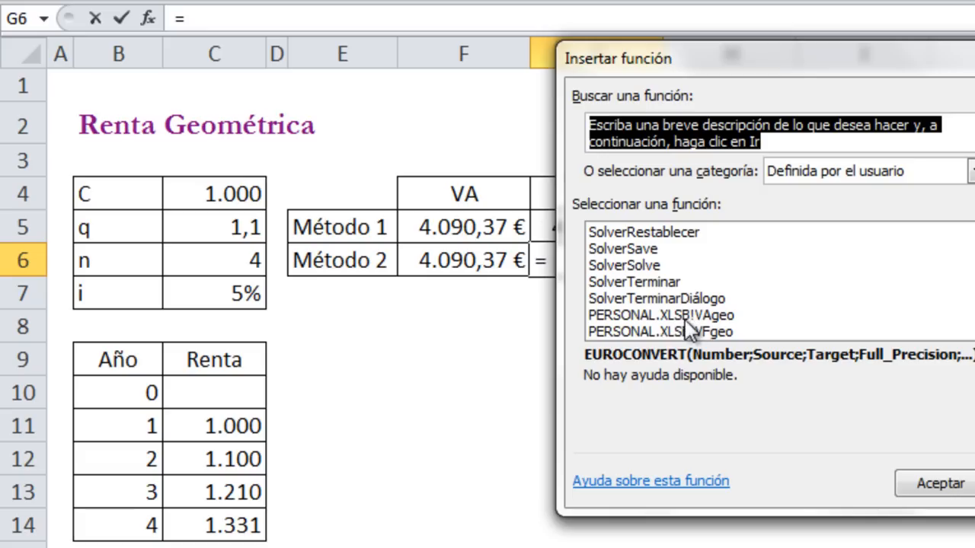
pyautogui.doubleClick(640, 332)
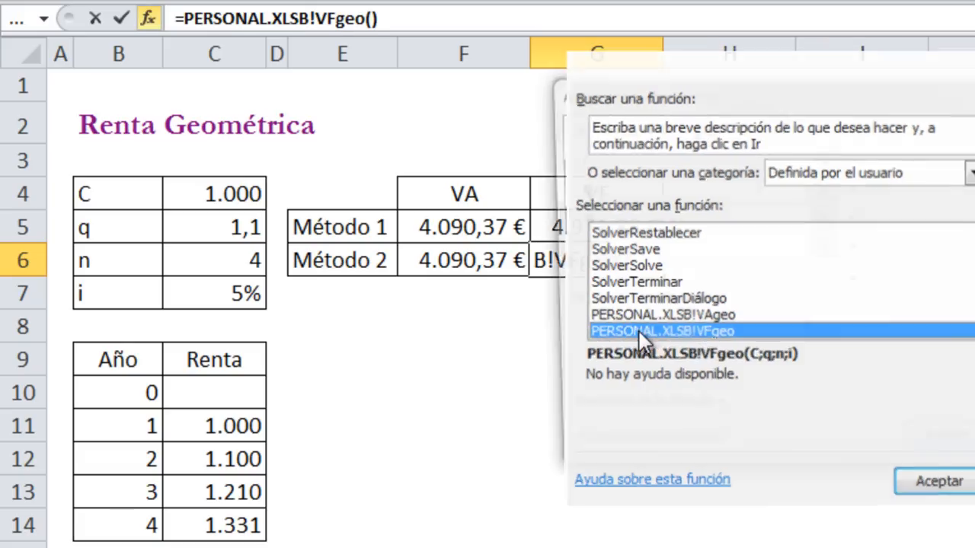
# Set the VFgeo arguments to C4 for C, C5 for Q, C6 for N and C7 for I, and accept the formula.
pyautogui.click(213, 196)
pyautogui.click(620, 187)
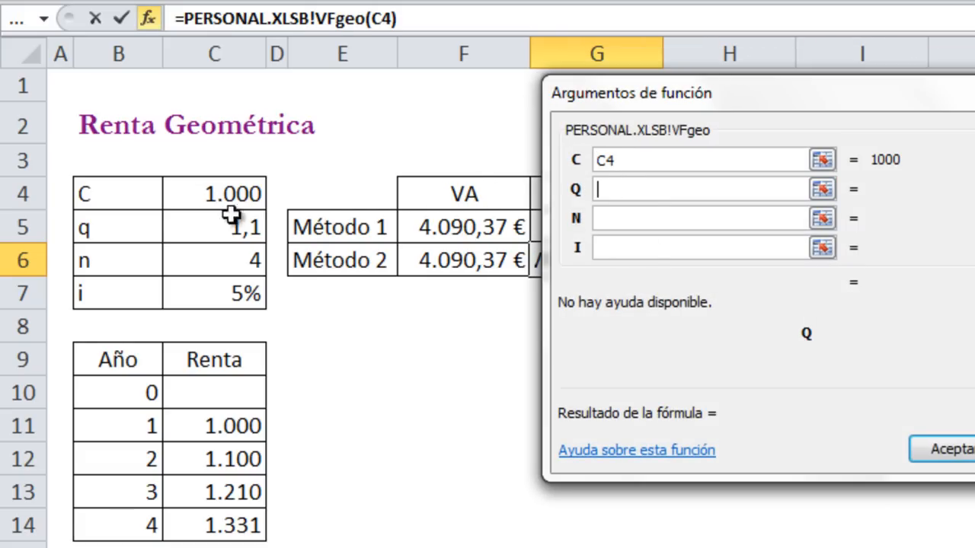
pyautogui.click(226, 225)
pyautogui.click(631, 217)
pyautogui.click(222, 256)
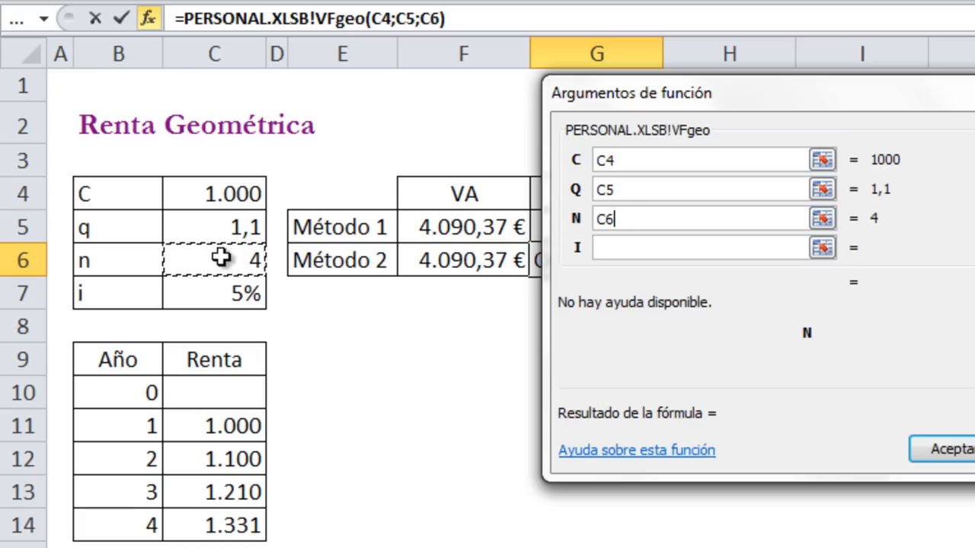
pyautogui.click(633, 249)
pyautogui.click(202, 288)
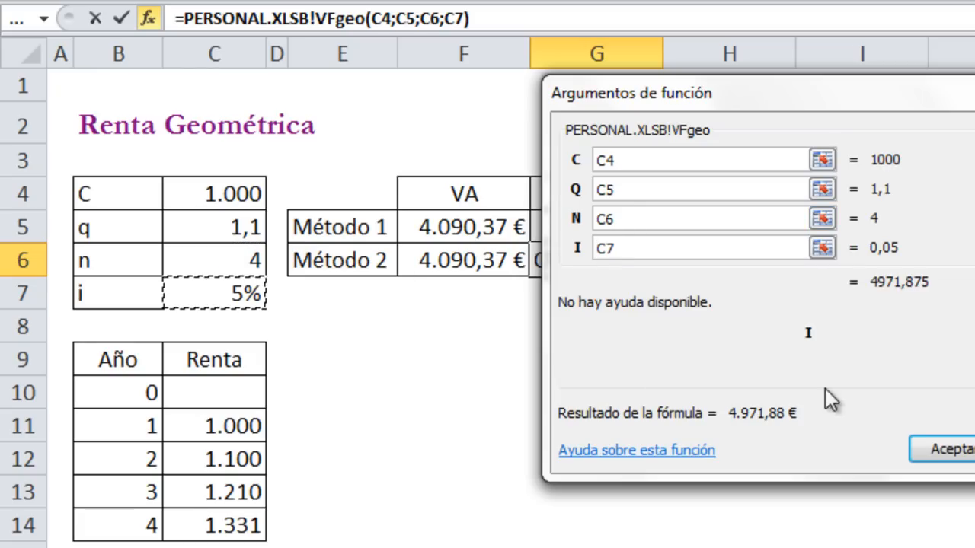
pyautogui.click(929, 441)
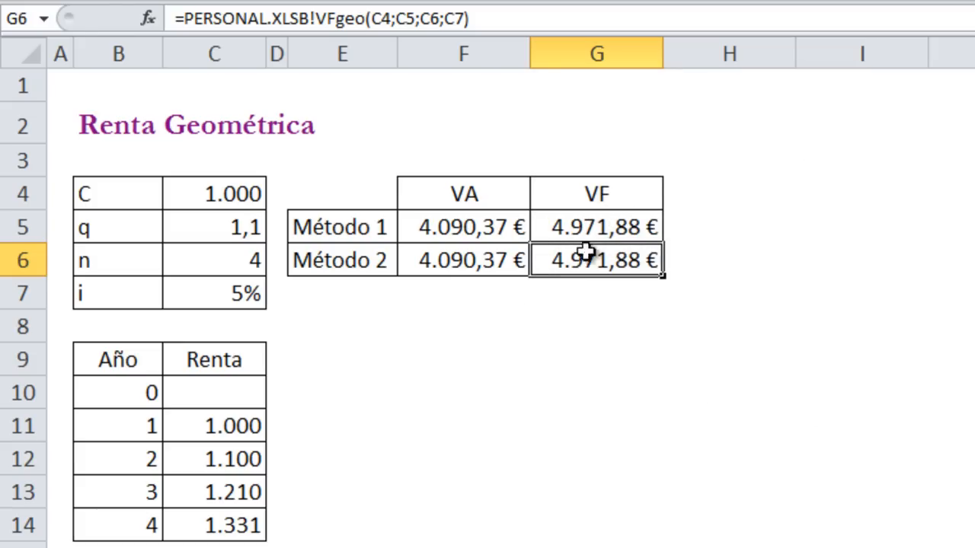
pyautogui.click(62, 81)
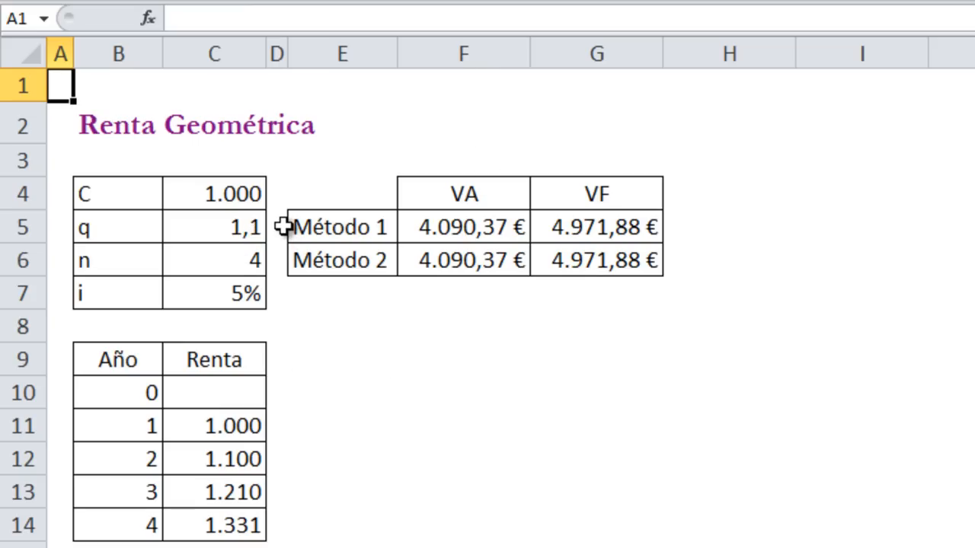
# Switch to the Renta Geométrica Fraccionada sheet and examine the parameters and formulas in C4 through C9.
pyautogui.hotkey('ctrl', 'pagedown')
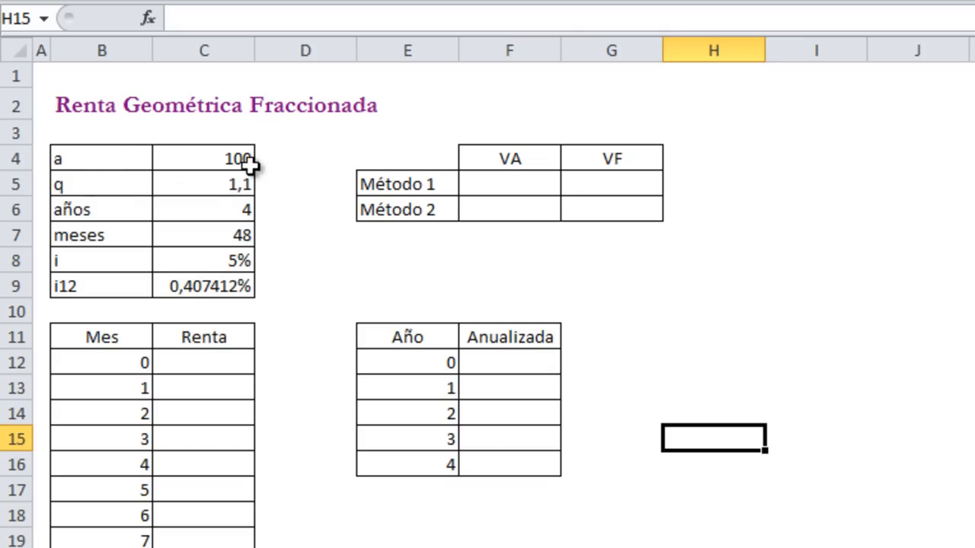
pyautogui.click(190, 158)
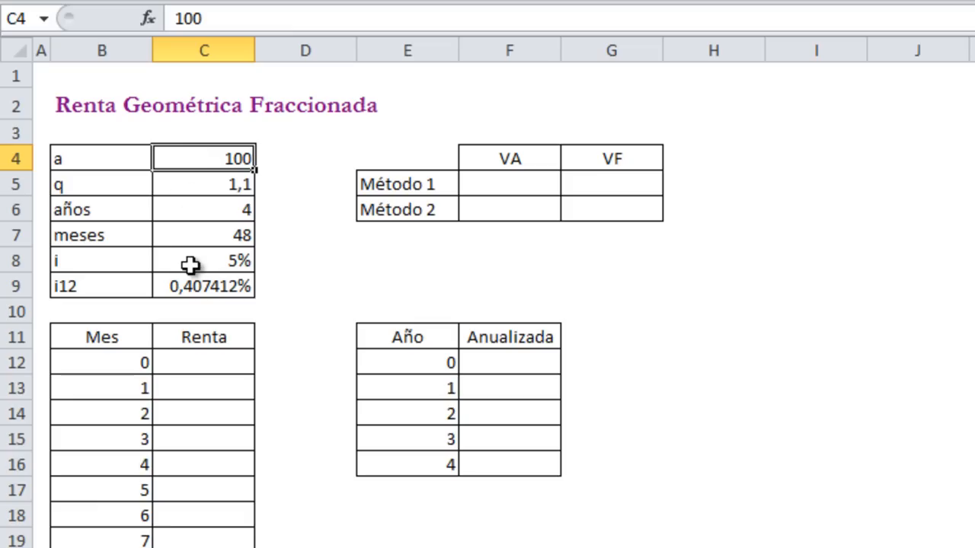
pyautogui.click(182, 184)
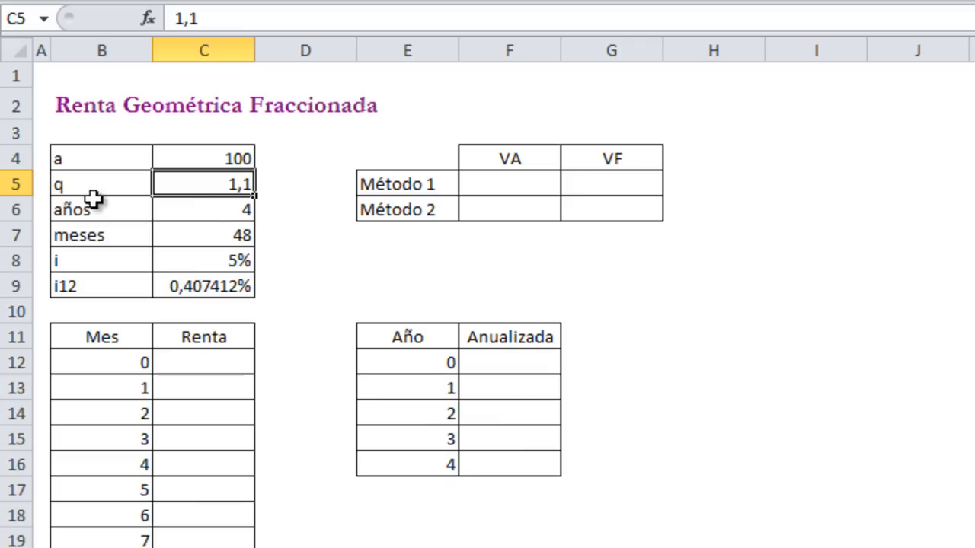
pyautogui.click(192, 213)
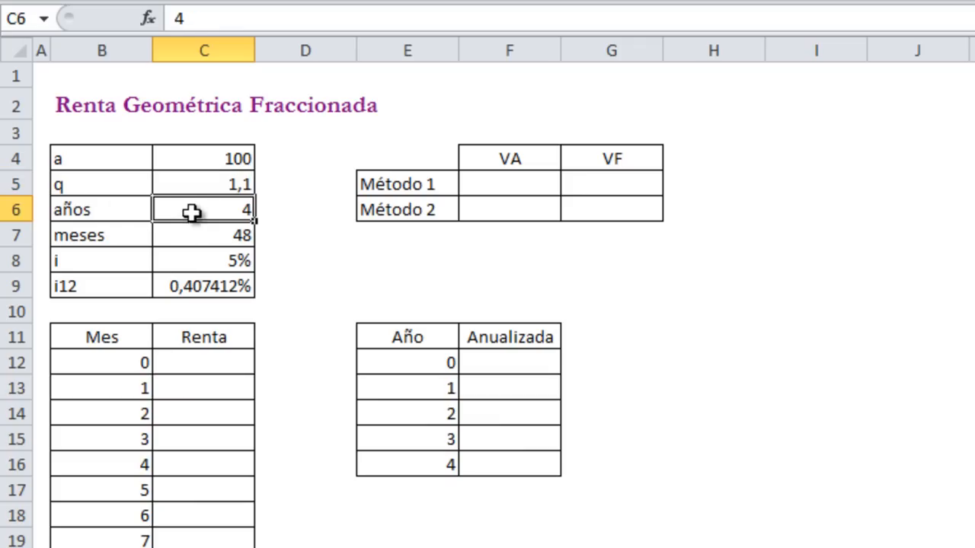
pyautogui.click(211, 237)
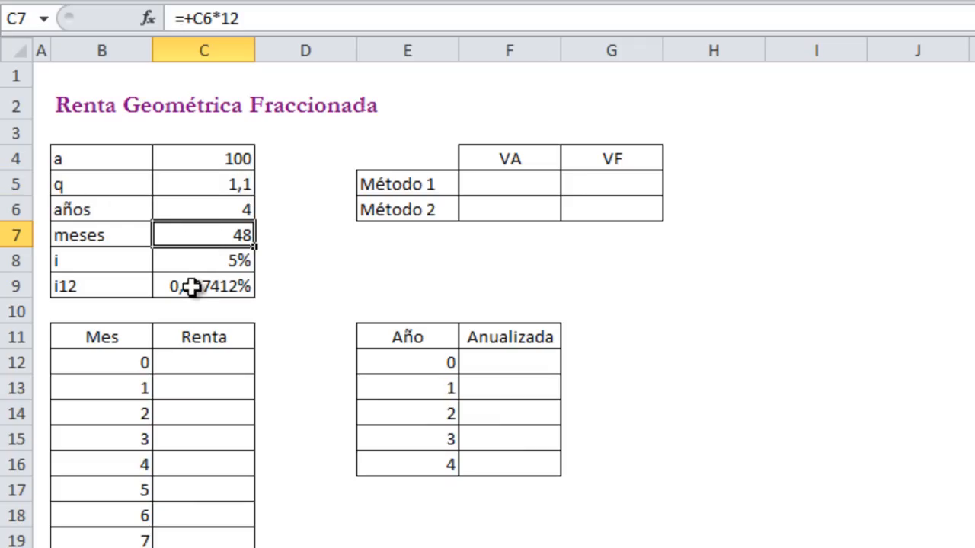
pyautogui.click(187, 259)
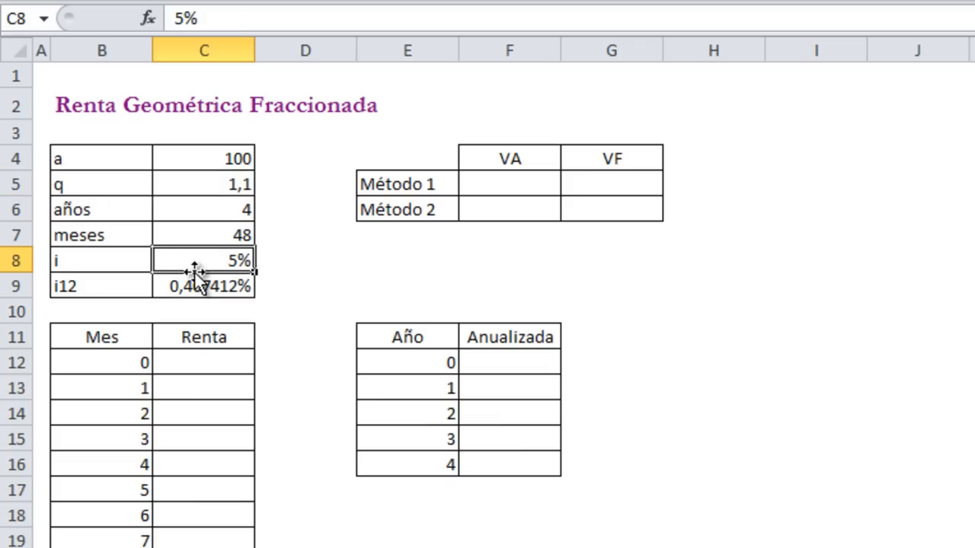
pyautogui.click(217, 282)
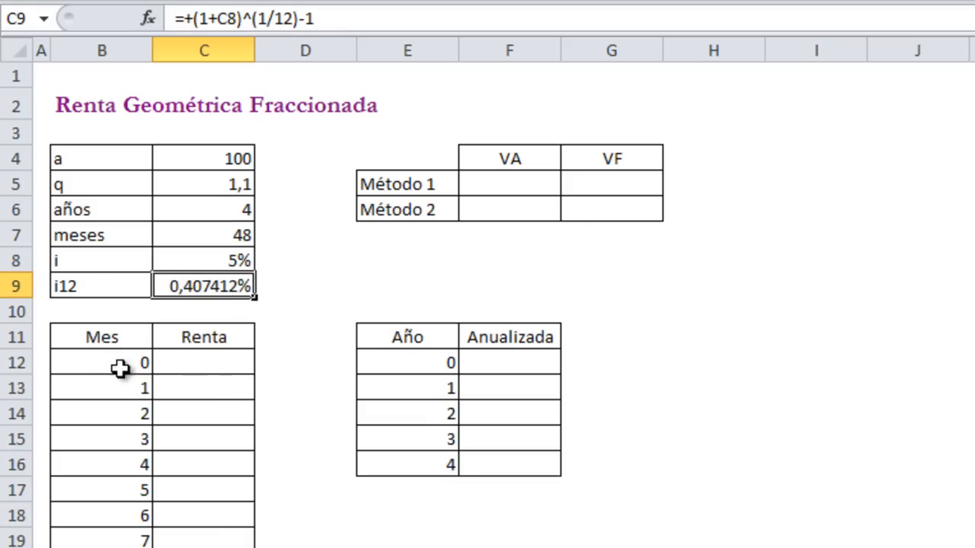
# Enter the formula +$C$4 in C13 for month 1 and copy it down to C24 for month 12.
pyautogui.click(191, 391)
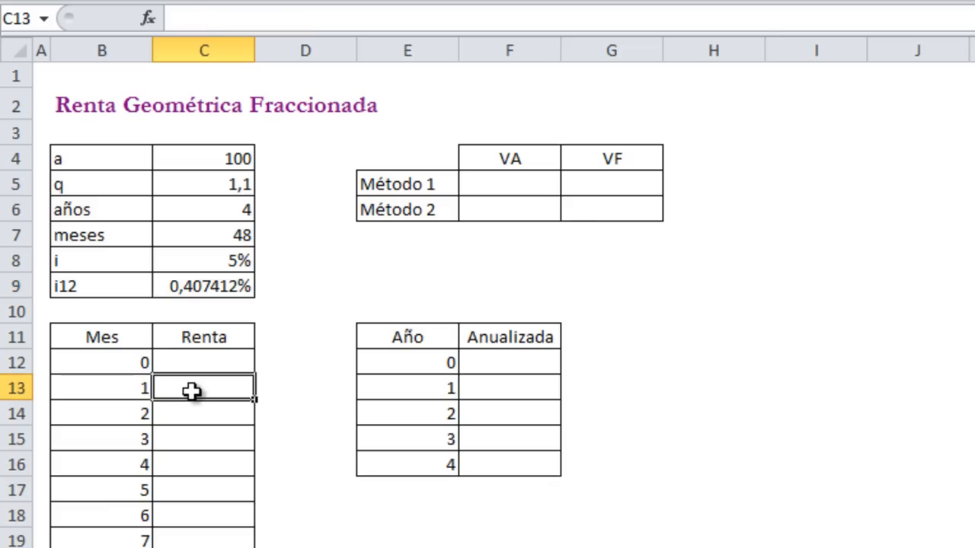
pyautogui.write('+')
pyautogui.click(189, 153)
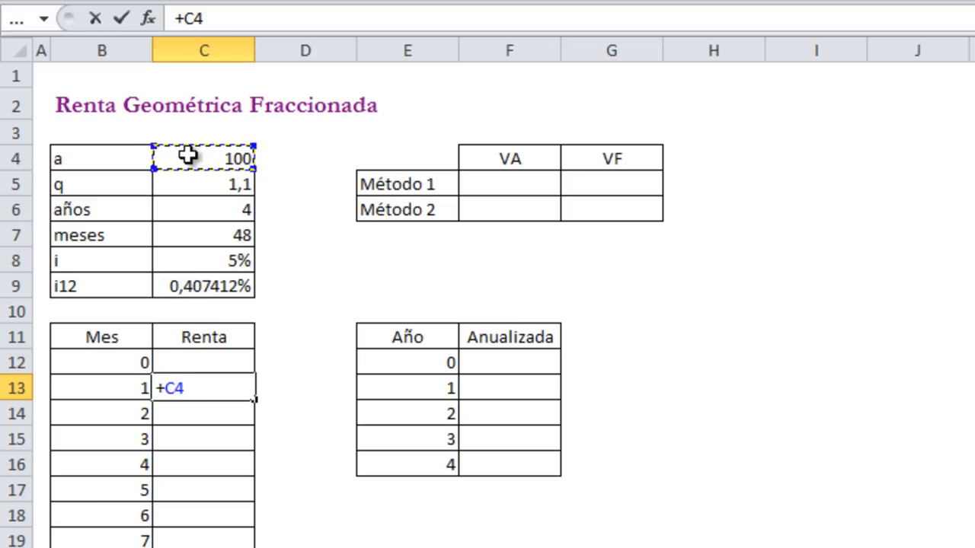
pyautogui.press('F4')
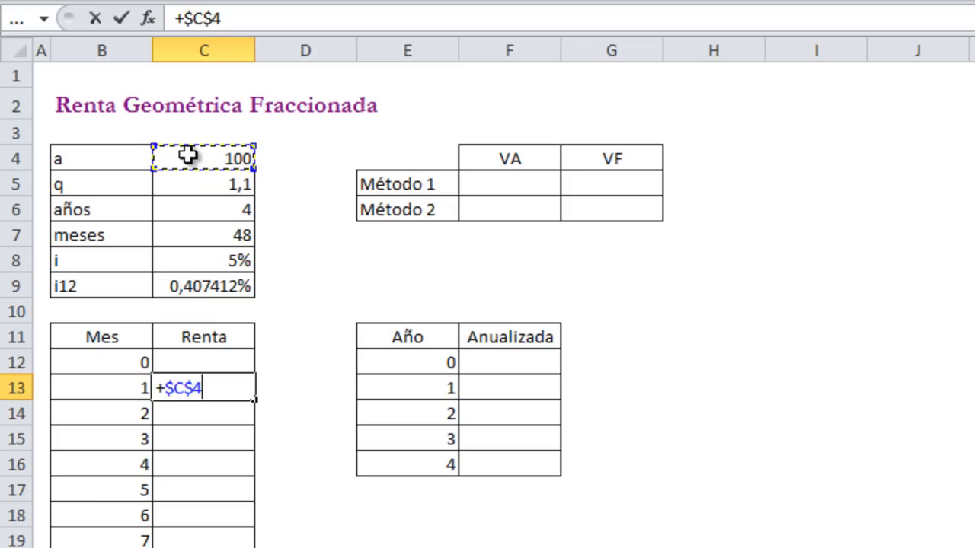
pyautogui.hotkey('ctrl', 'Return')
pyautogui.moveTo(255, 399); pyautogui.dragTo(249, 542)
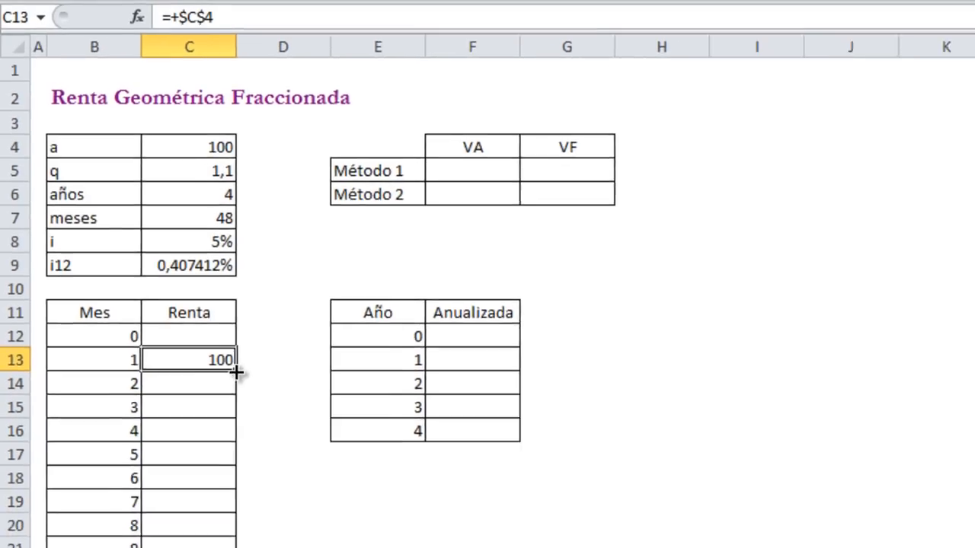
pyautogui.moveTo(195, 424); pyautogui.dragTo(191, 526)
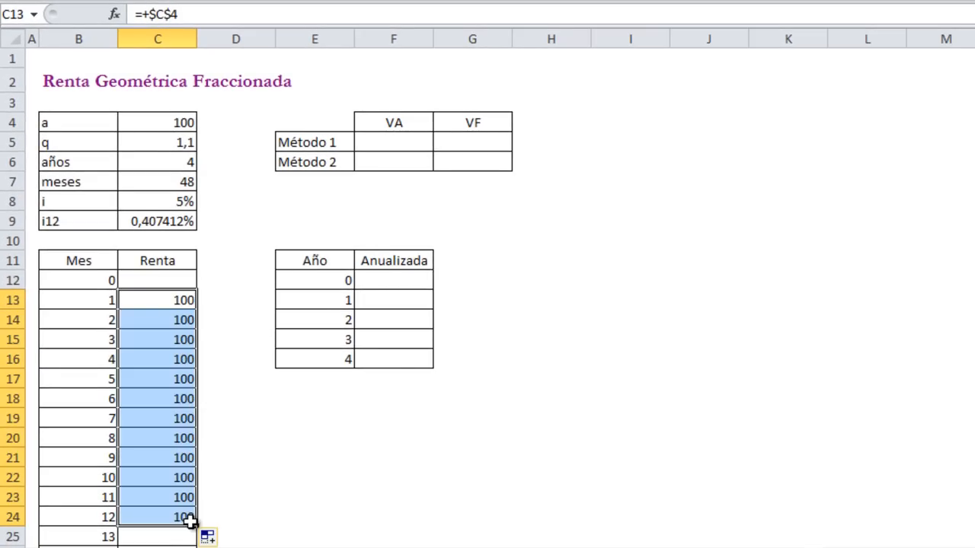
# Enter the formula +C13*$C$5 in C25 for month 13 and copy it down the rest of the Renta column.
pyautogui.click(161, 538)
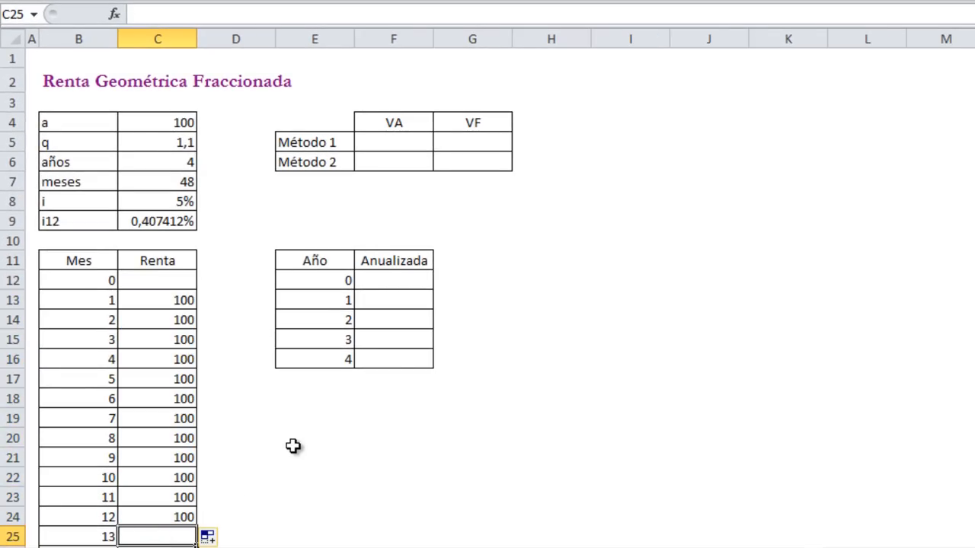
pyautogui.write('+')
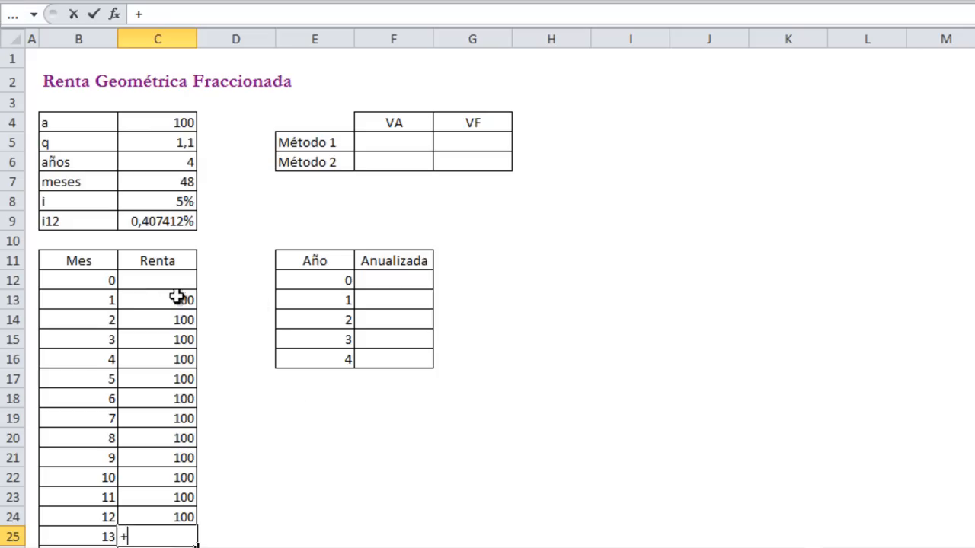
pyautogui.click(151, 301)
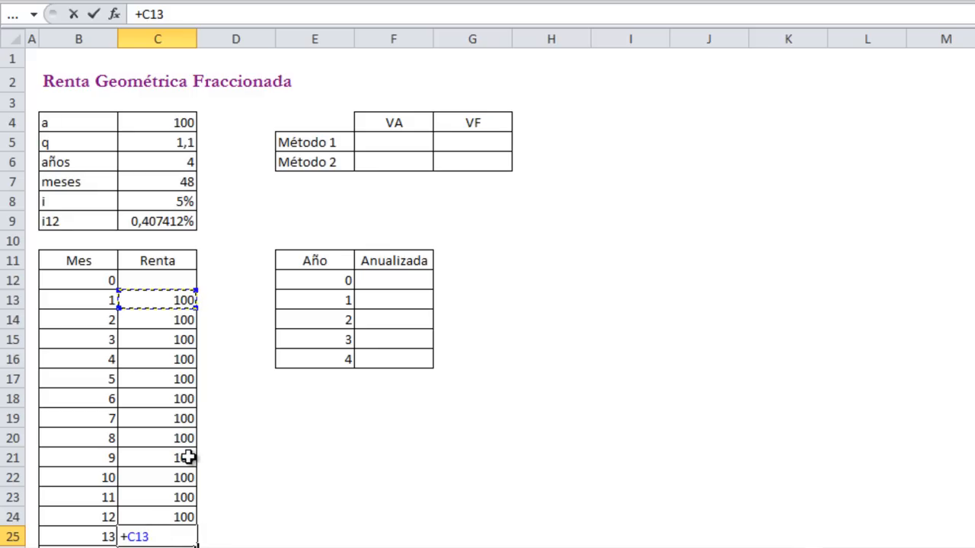
pyautogui.write('*')
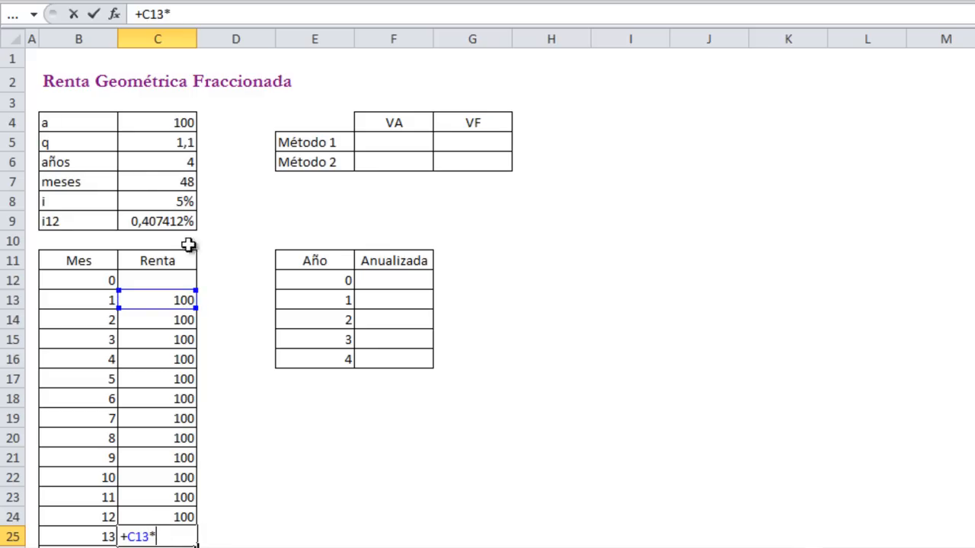
pyautogui.click(149, 141)
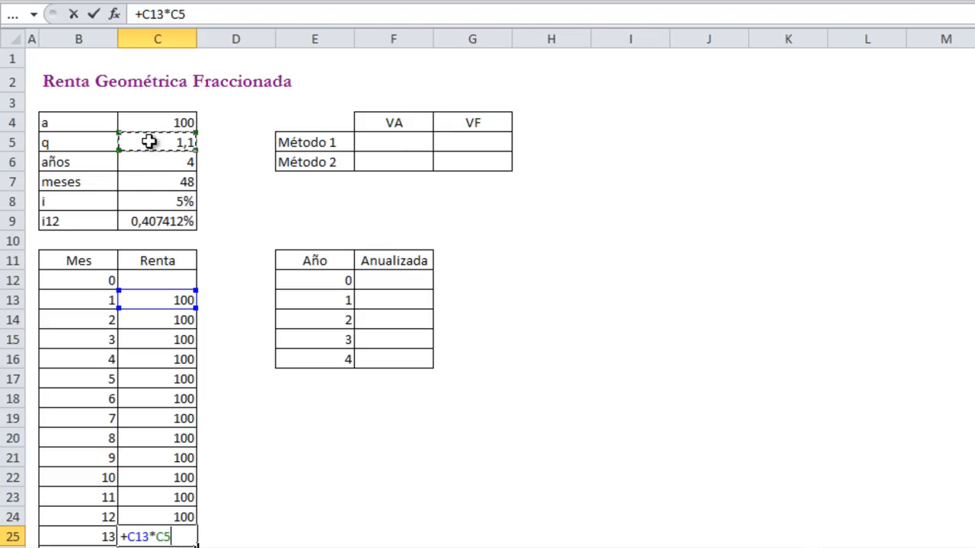
pyautogui.press('F4')
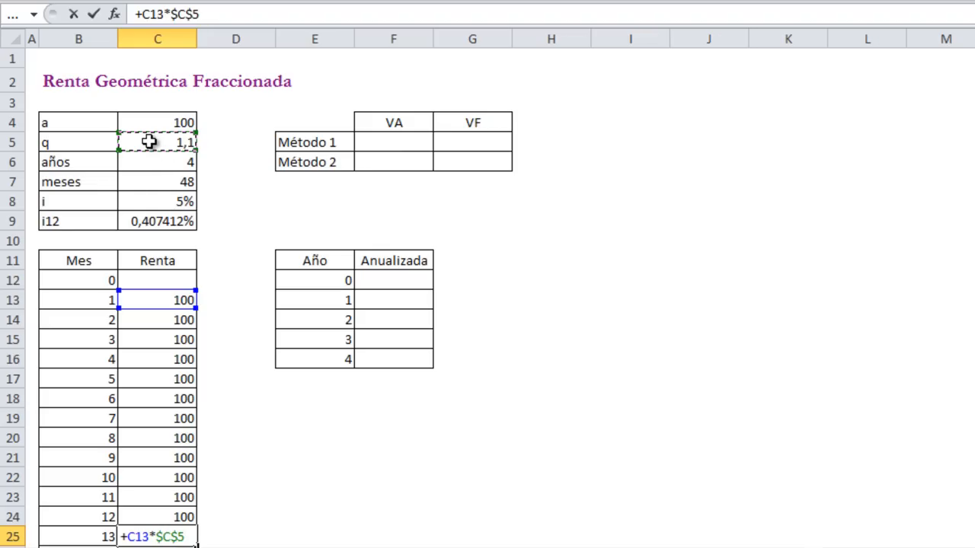
pyautogui.hotkey('ctrl', 'Return')
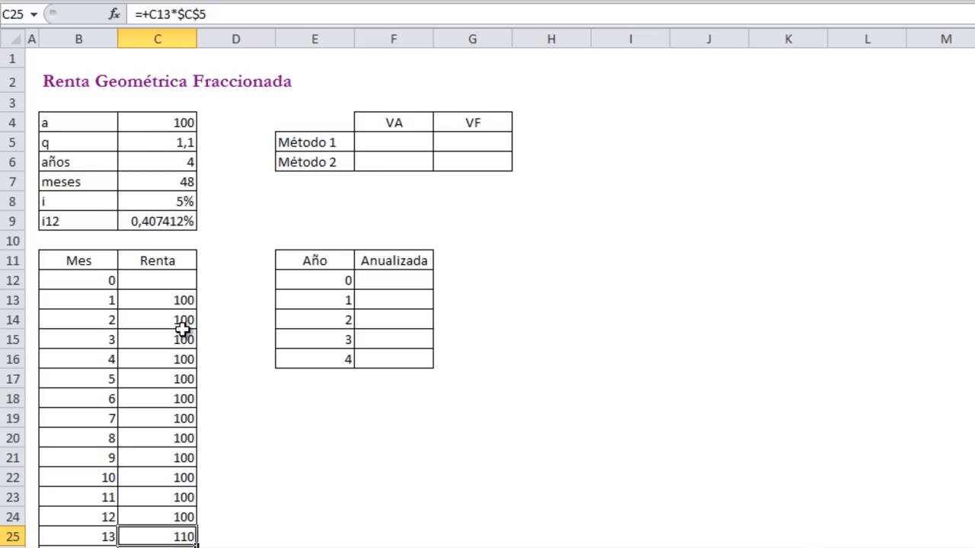
pyautogui.scroll(-3, 181, 325)
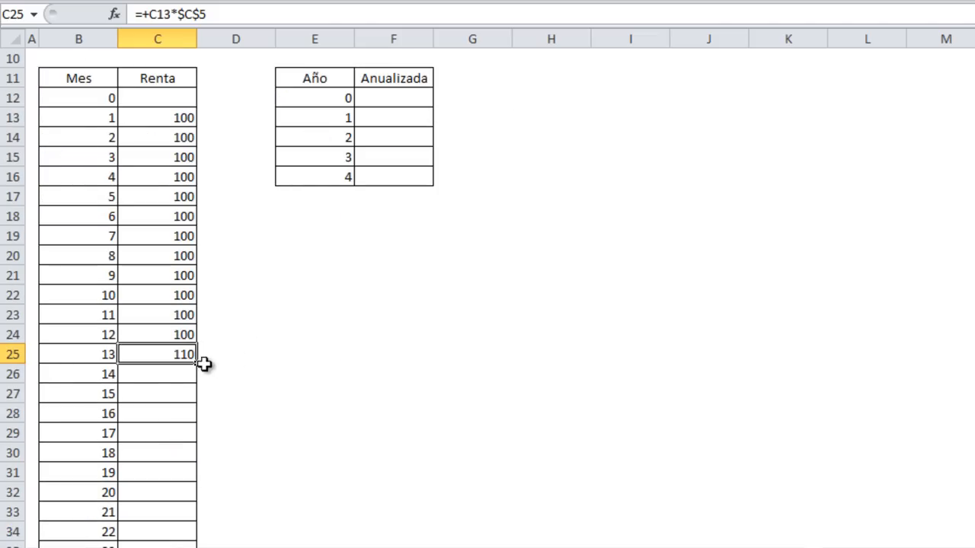
pyautogui.doubleClick(195, 363)
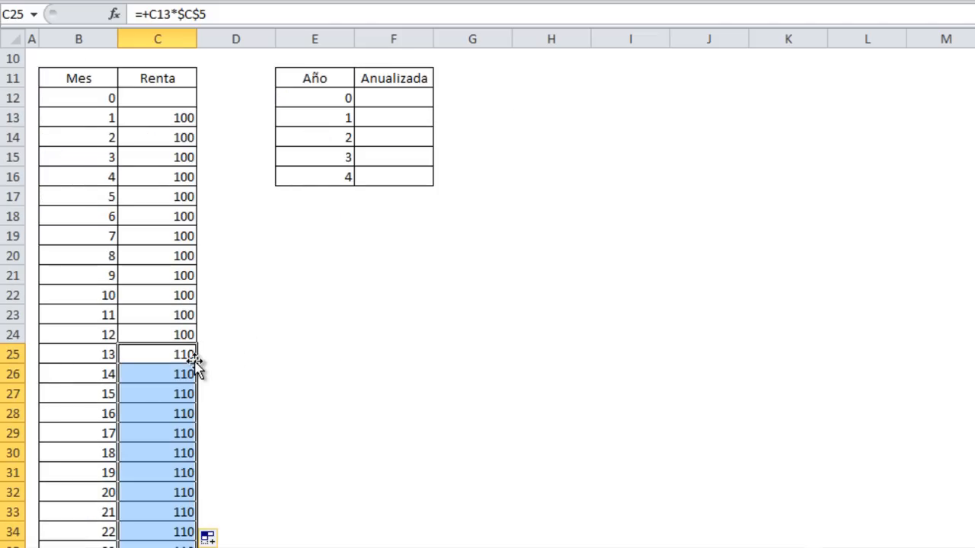
# Fill the first year's rents in C13:C24 with the standard yellow color.
pyautogui.moveTo(141, 120); pyautogui.dragTo(153, 337)
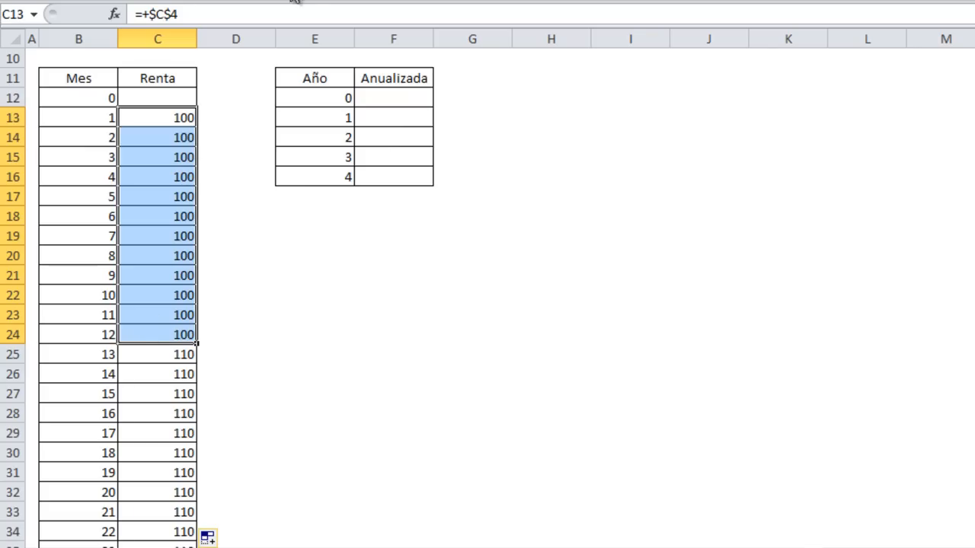
pyautogui.hotkey('alt', 'h')
pyautogui.press('h')
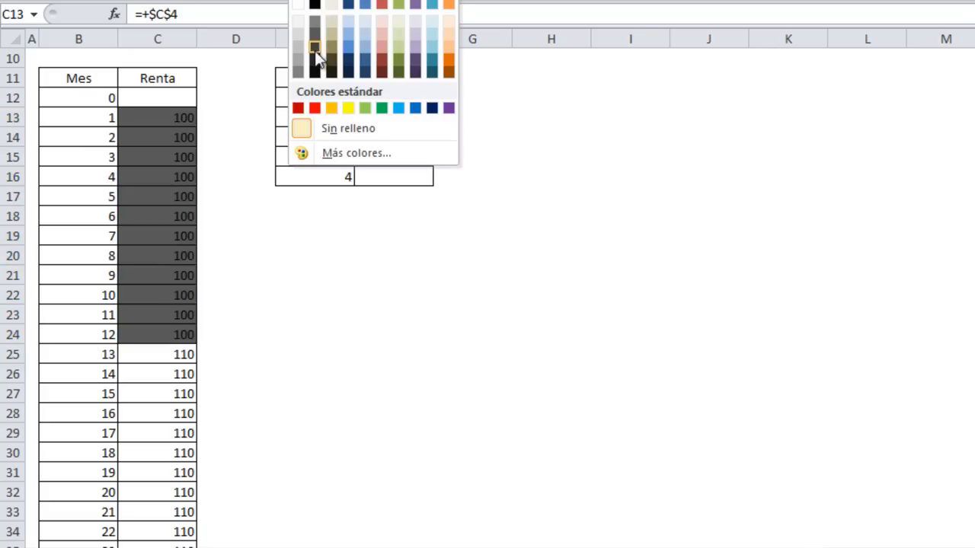
pyautogui.click(348, 107)
# Fill the second year's rents in C25:C36 with a blue theme color.
pyautogui.moveTo(172, 360); pyautogui.dragTo(168, 462)
pyautogui.moveTo(168, 452); pyautogui.dragTo(170, 453)
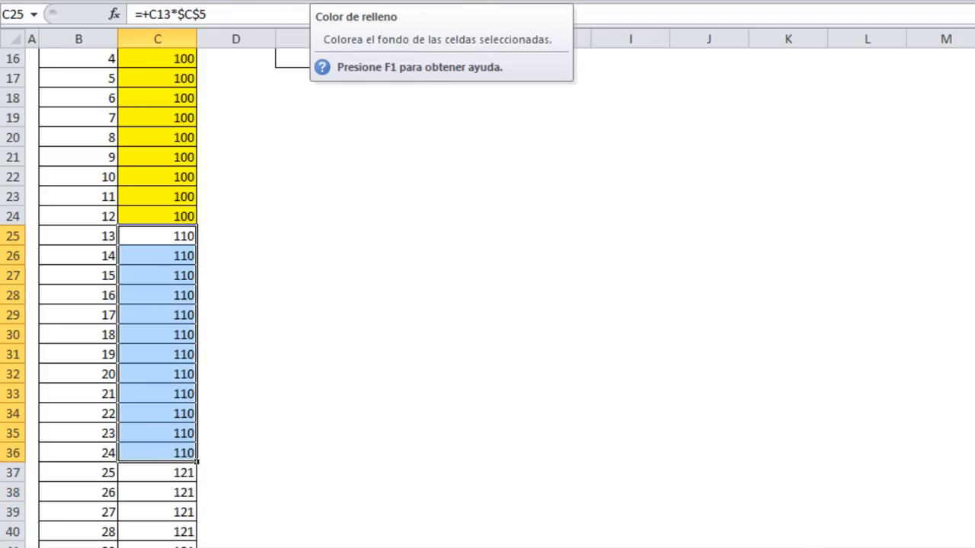
pyautogui.click(301, 0)
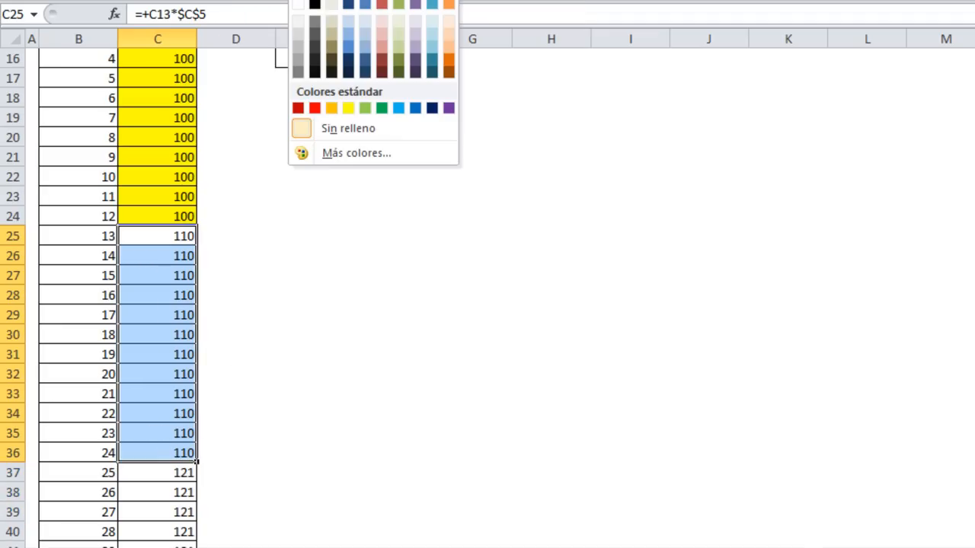
pyautogui.click(346, 35)
pyautogui.scroll(-2, 212, 351)
pyautogui.scroll(-1, 211, 349)
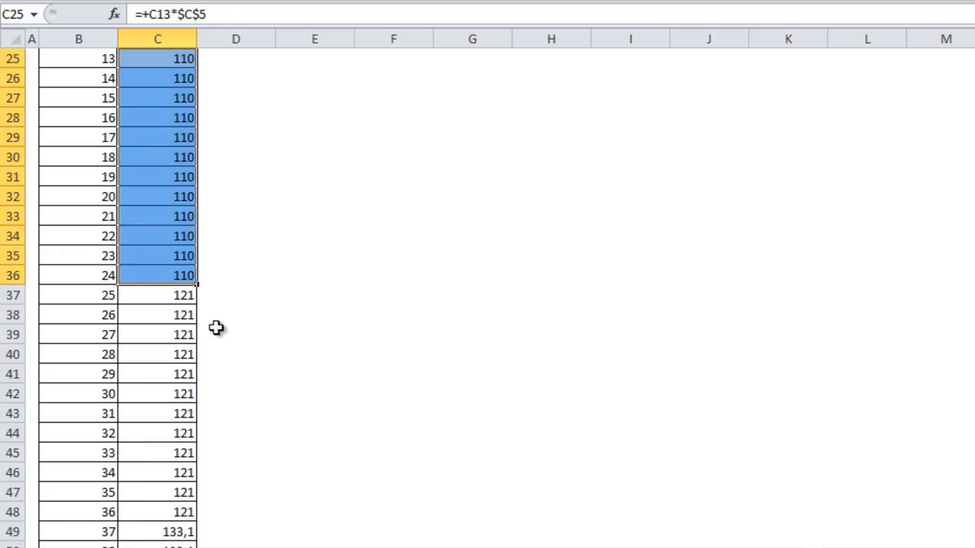
# Fill the third year's rents in C37:C48 with the standard light green color.
pyautogui.moveTo(172, 297); pyautogui.dragTo(169, 514)
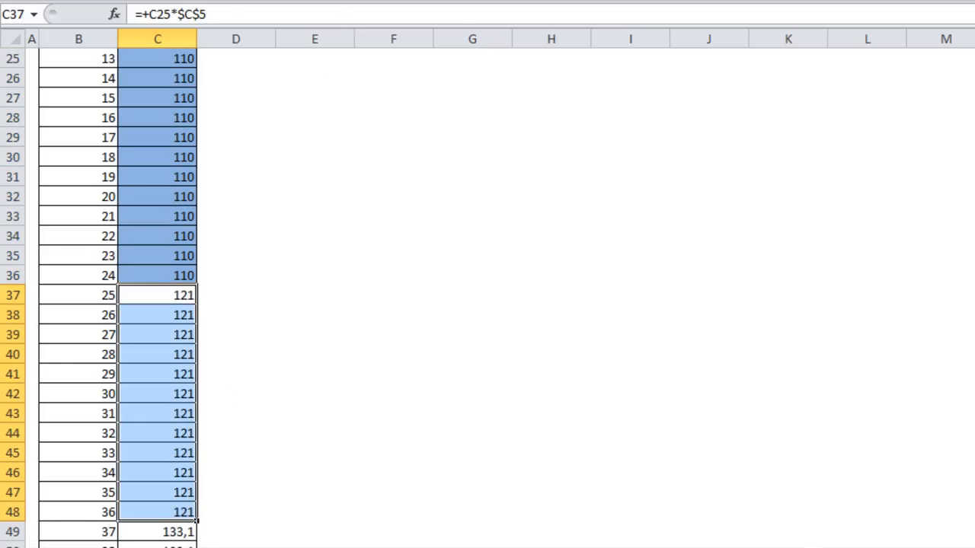
pyautogui.click(313, 0)
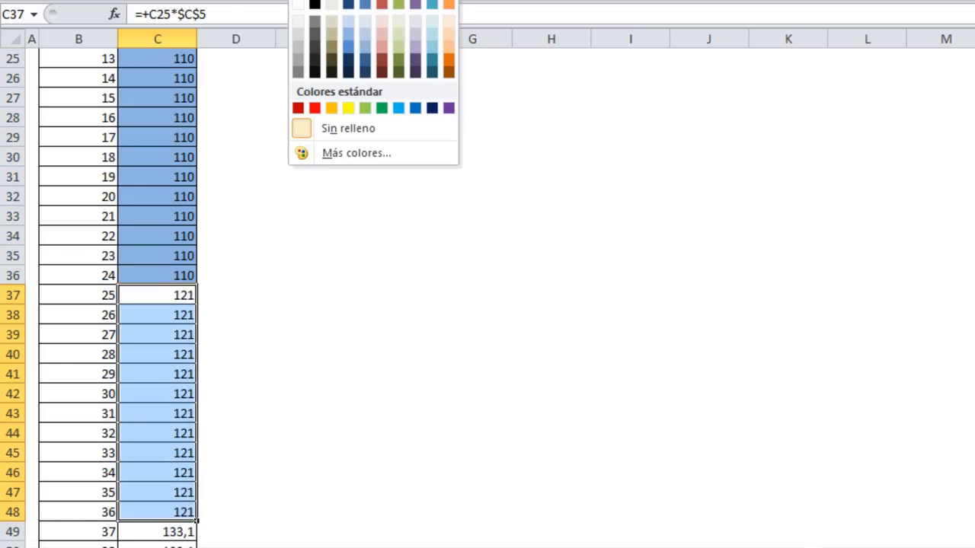
pyautogui.click(366, 109)
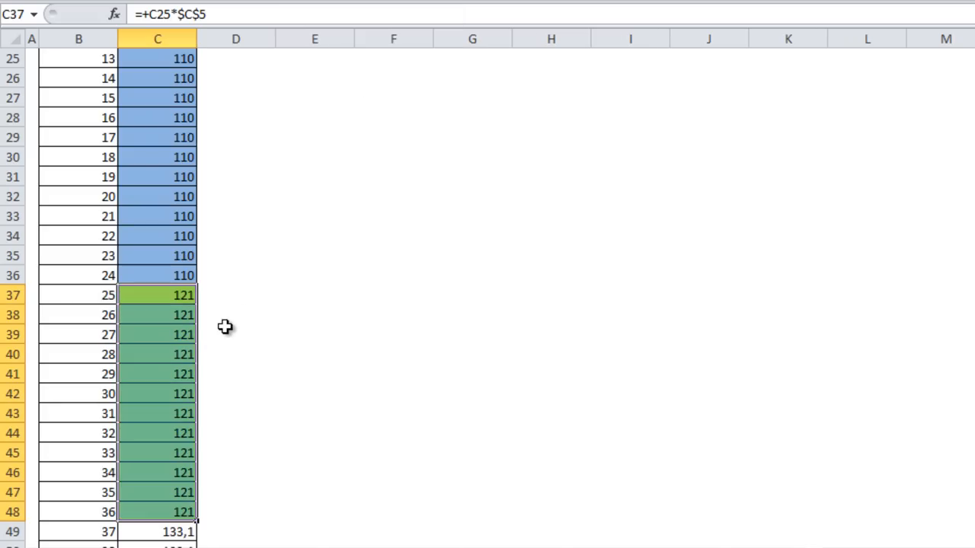
# Fill the fourth year's rents in C49:C60 with a light orange theme color.
pyautogui.scroll(-4, 214, 370)
pyautogui.moveTo(176, 296); pyautogui.dragTo(163, 512)
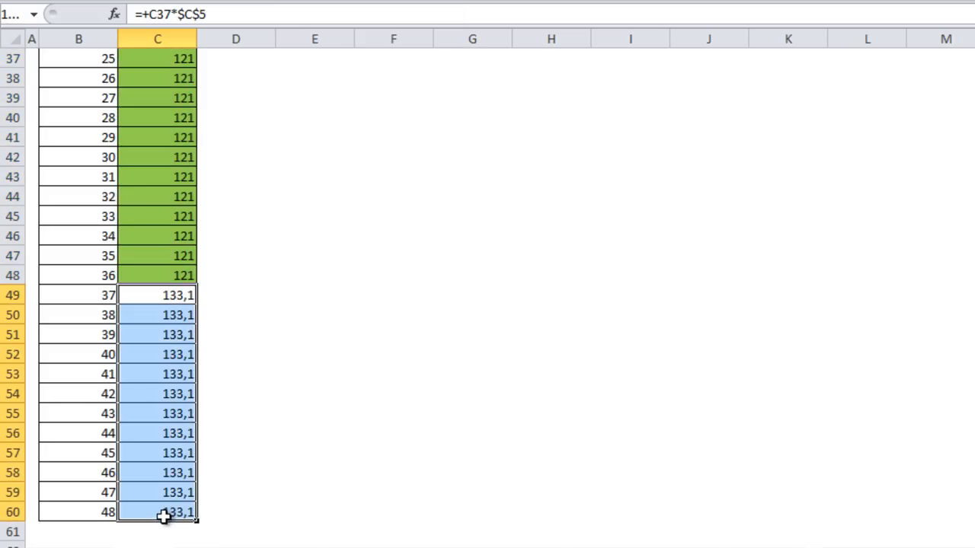
pyautogui.click(320, 1)
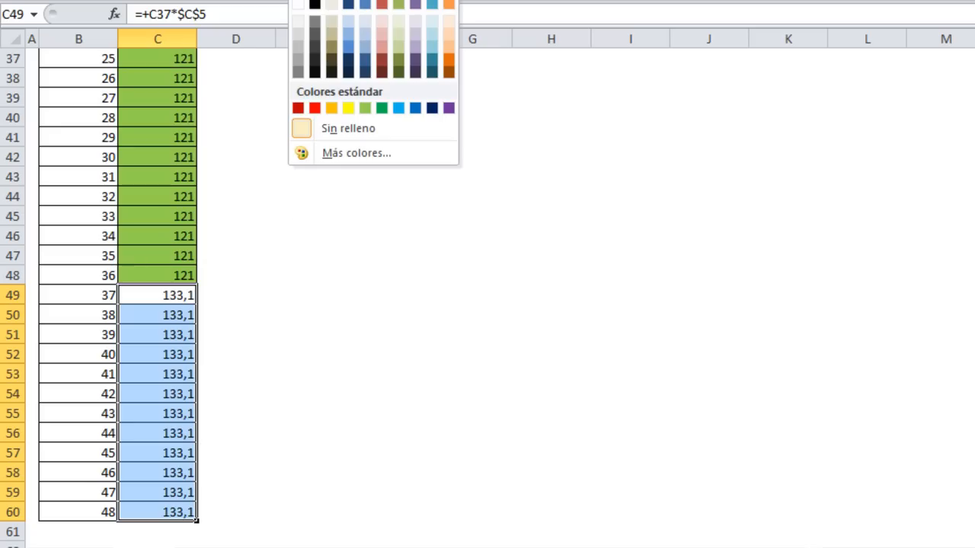
pyautogui.click(451, 38)
pyautogui.click(282, 274)
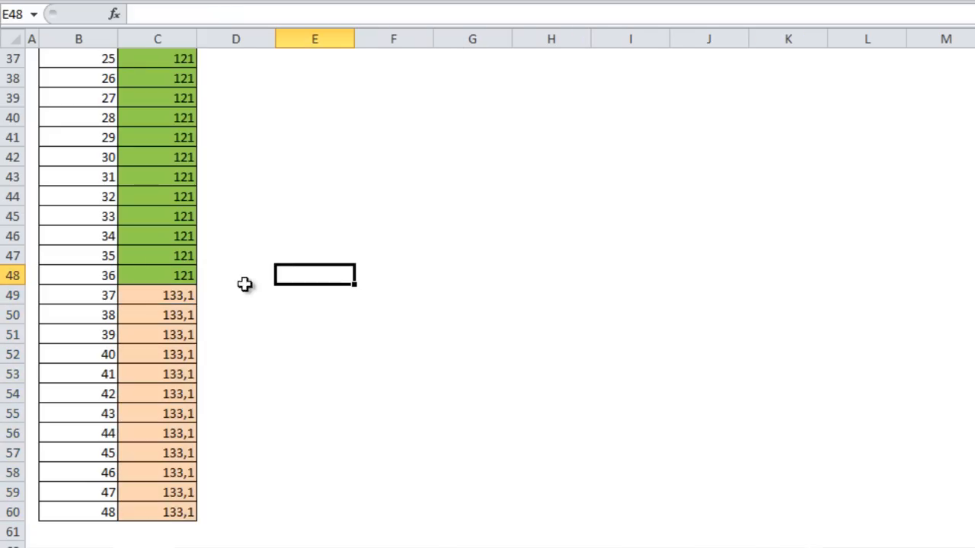
# Calculate the Método 1 present value in F5 with the formula +VNA(C9;C13:C60).
pyautogui.scroll(12, 286, 221)
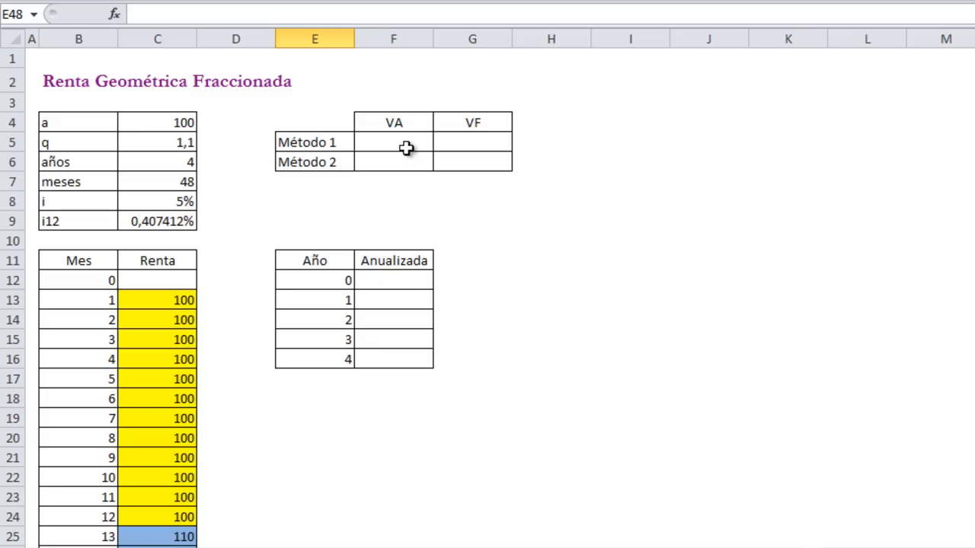
pyautogui.click(381, 143)
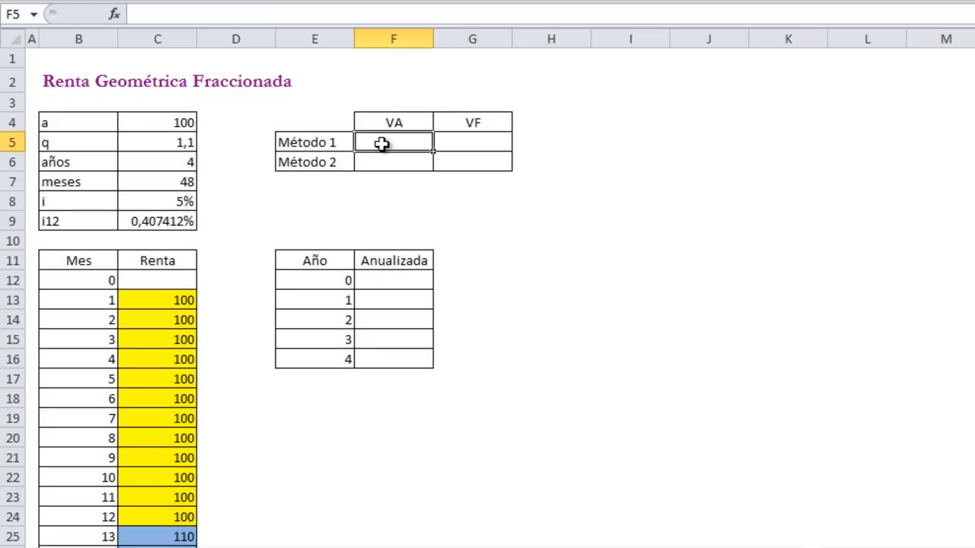
pyautogui.write('+vna(')
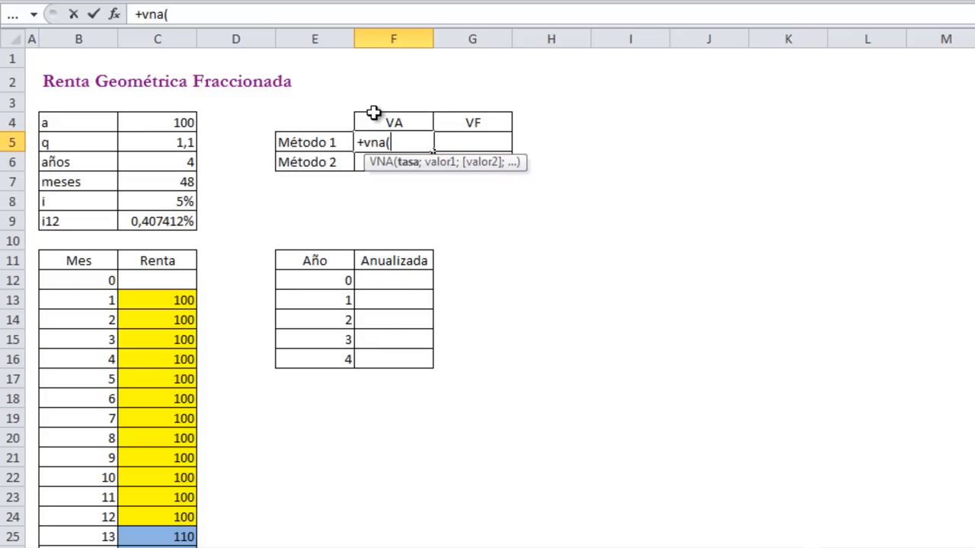
pyautogui.click(164, 220)
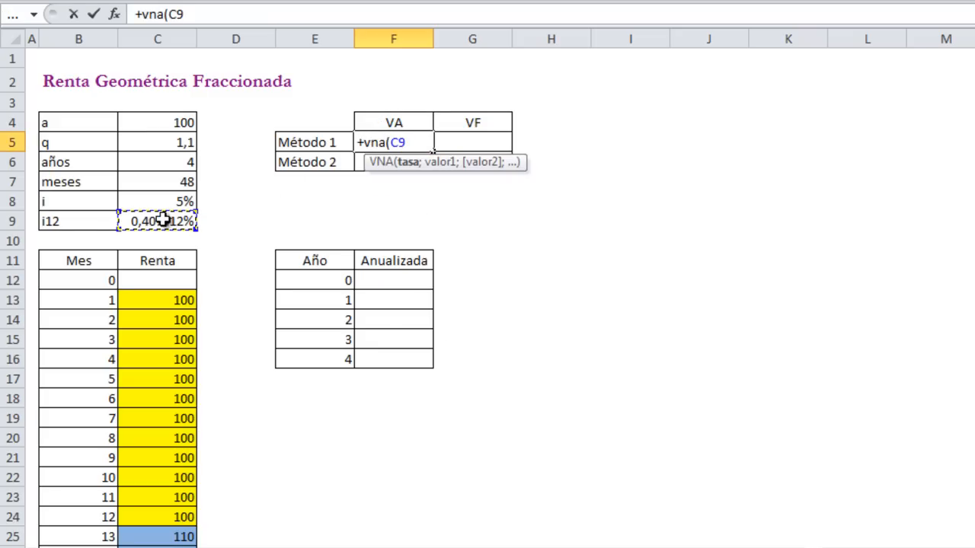
pyautogui.write(';')
pyautogui.moveTo(145, 305); pyautogui.dragTo(170, 516)
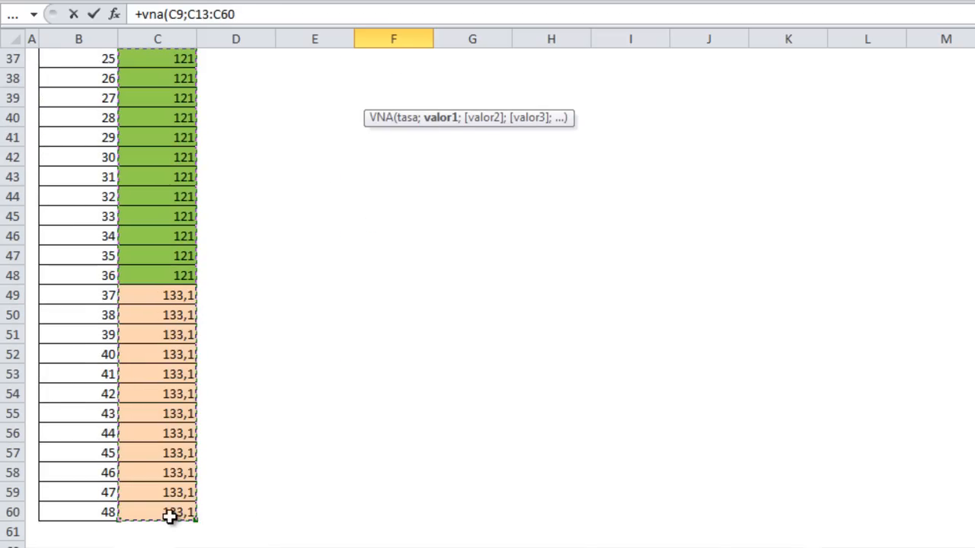
pyautogui.press('Return')
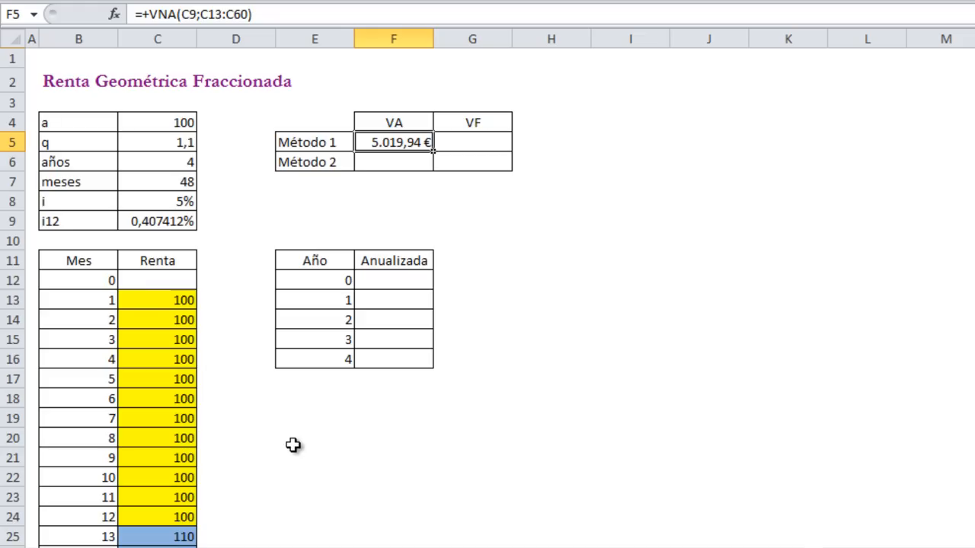
# Calculate the Método 1 future value in G5 with the formula +F5*(1+C8)^C6.
pyautogui.click(455, 143)
pyautogui.write('+')
pyautogui.click(412, 141)
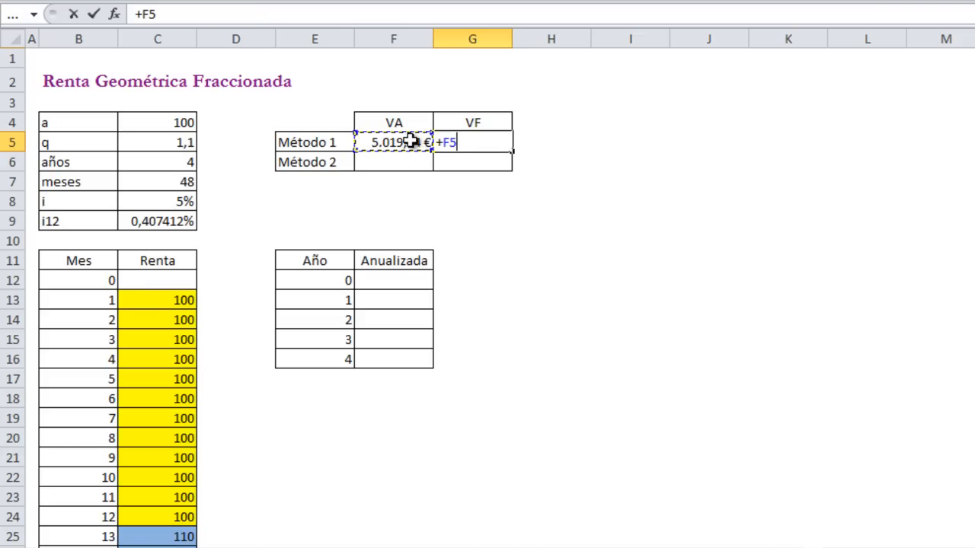
pyautogui.write('*(')
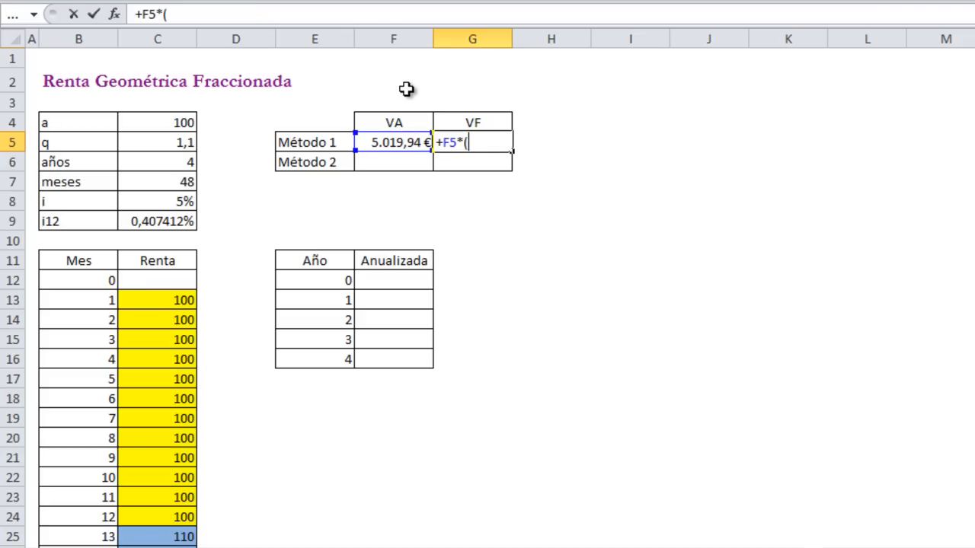
pyautogui.write('1+')
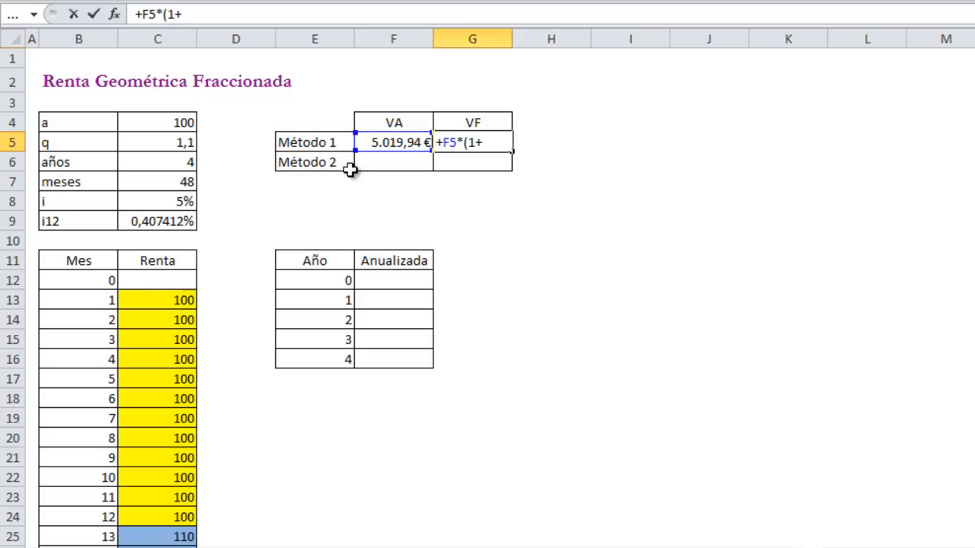
pyautogui.click(186, 199)
pyautogui.write(')^')
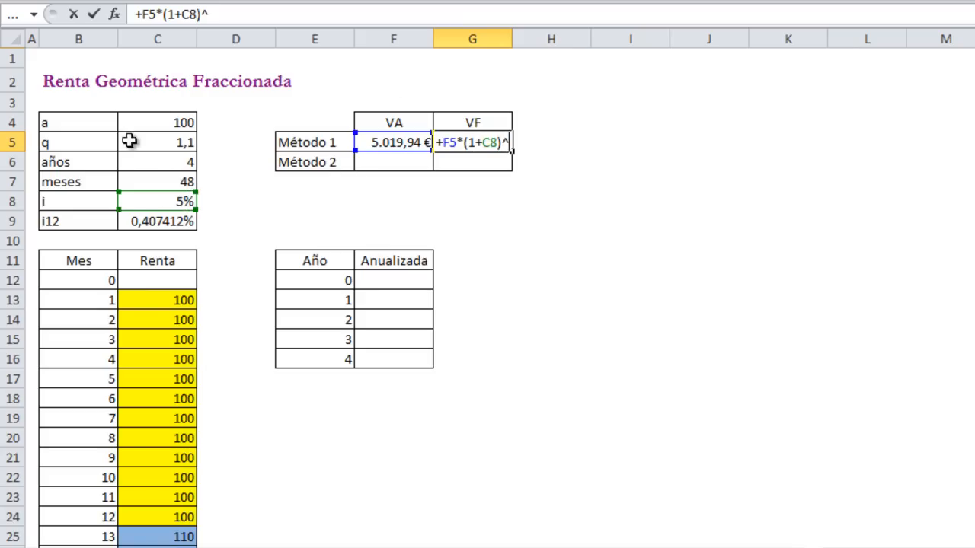
pyautogui.write('C6')
pyautogui.press('Return')
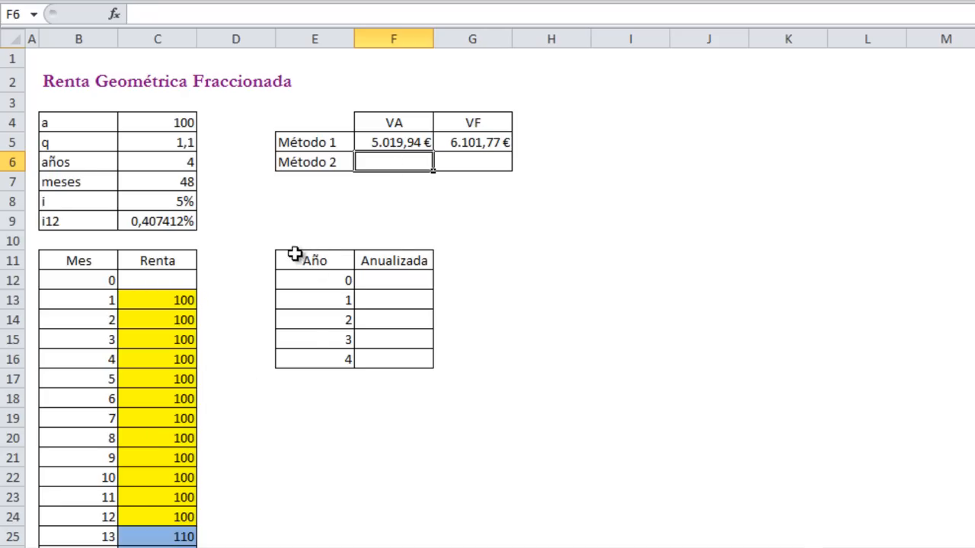
# Calculate the annualized rent for year 1 in F13 with the formula +VF(C9;12;-C4).
pyautogui.moveTo(300, 260); pyautogui.dragTo(418, 357)
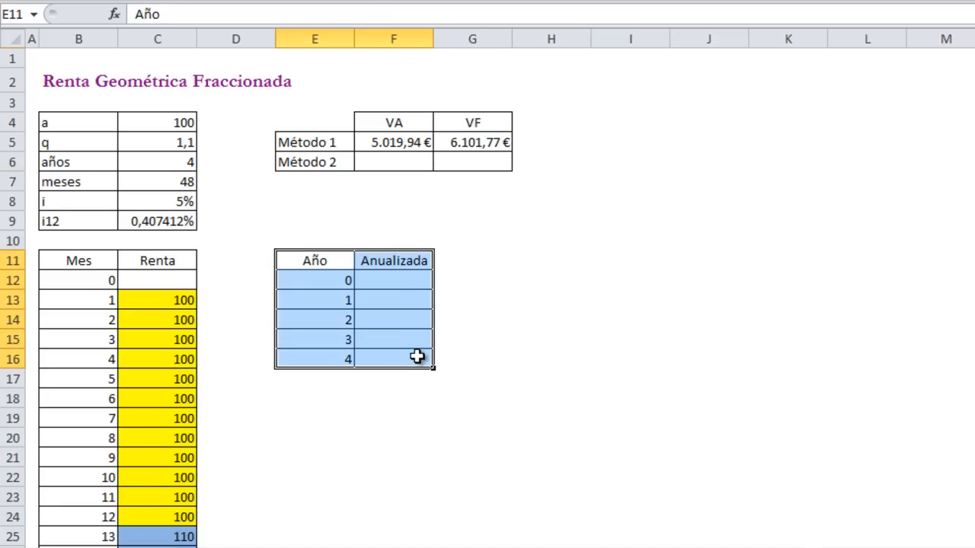
pyautogui.click(381, 304)
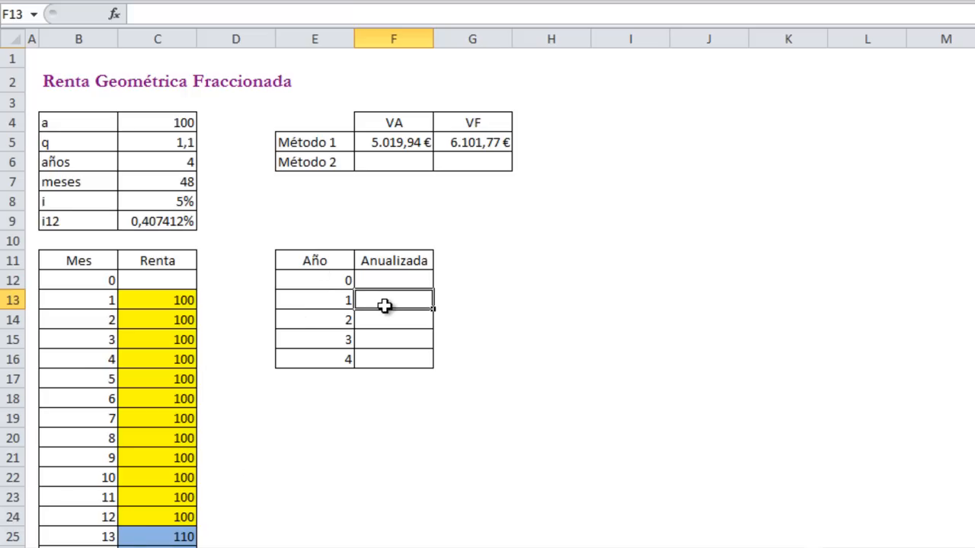
pyautogui.write('+')
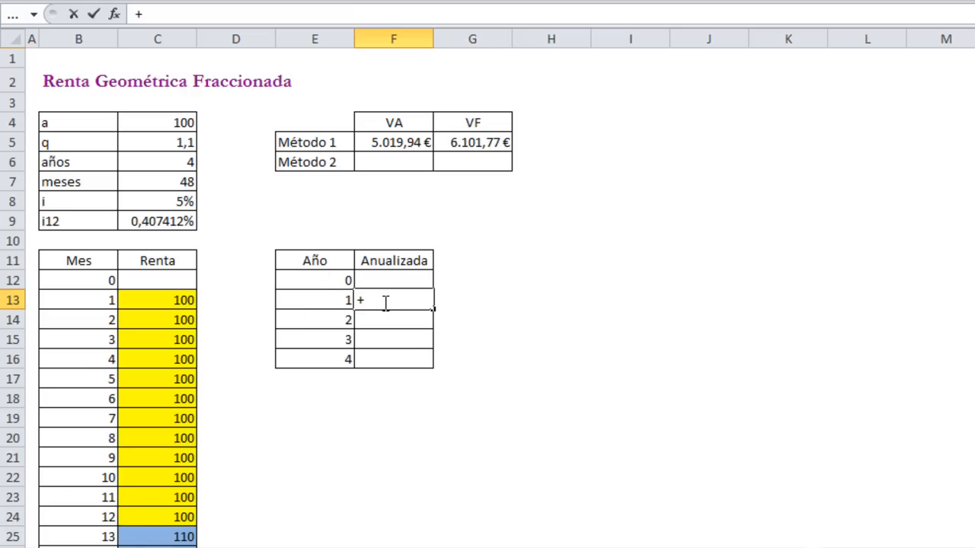
pyautogui.write('vf')
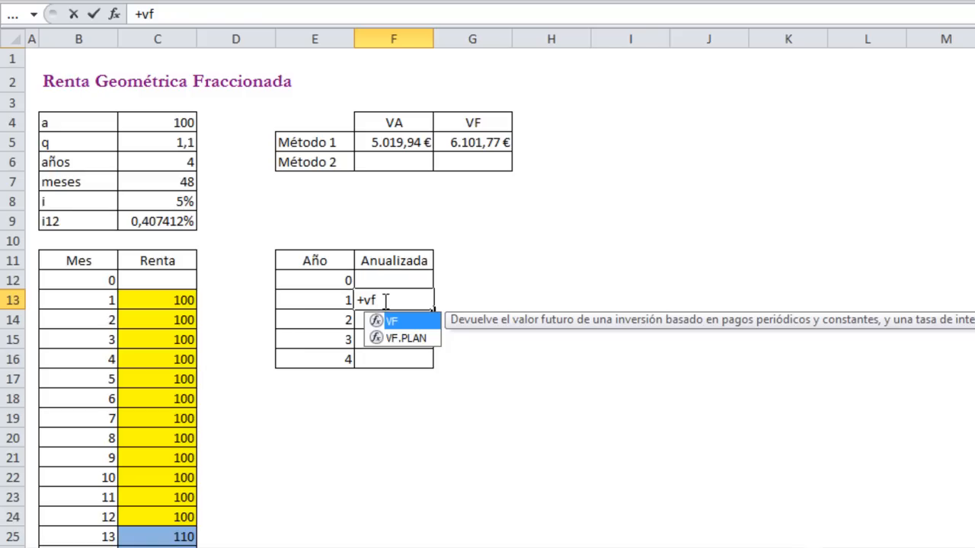
pyautogui.write('(')
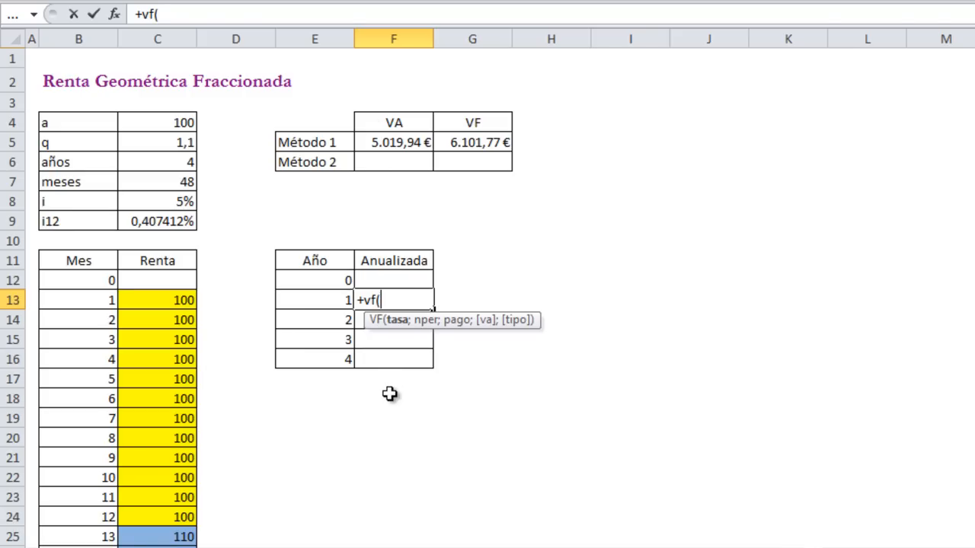
pyautogui.click(166, 223)
pyautogui.write(';')
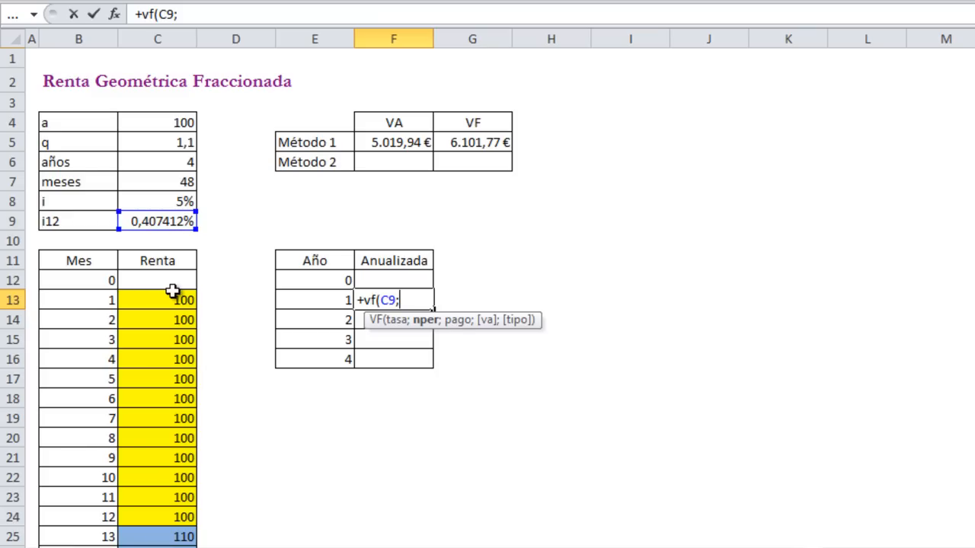
pyautogui.write('12;')
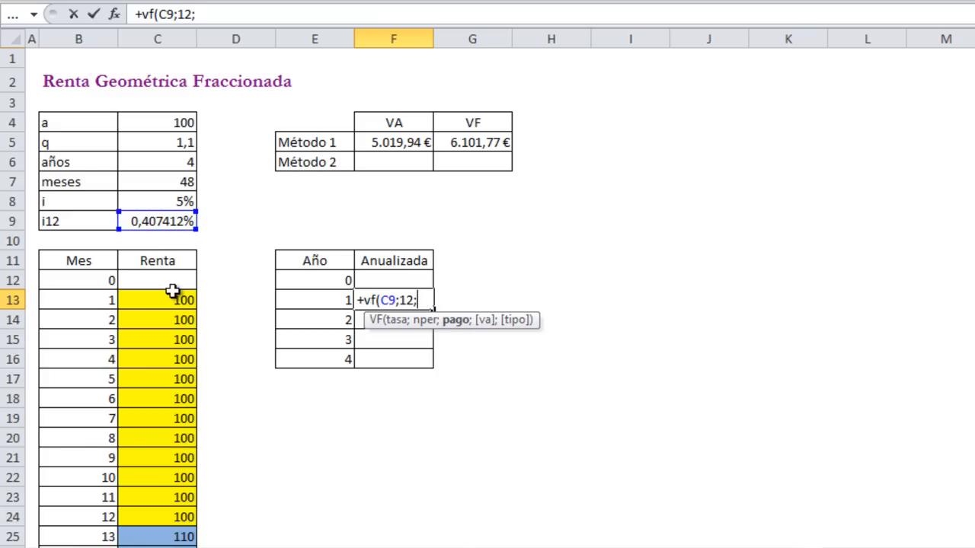
pyautogui.write('-')
pyautogui.click(153, 124)
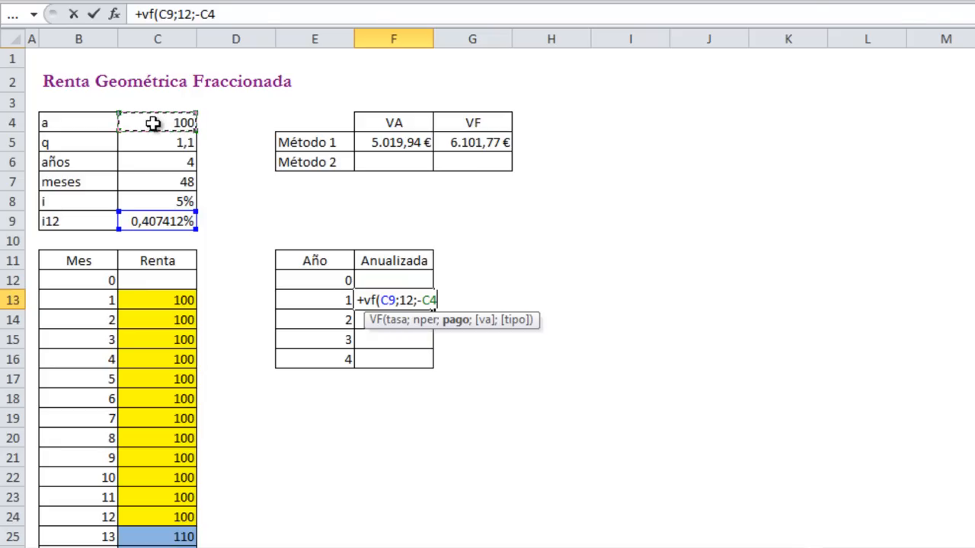
pyautogui.write(')')
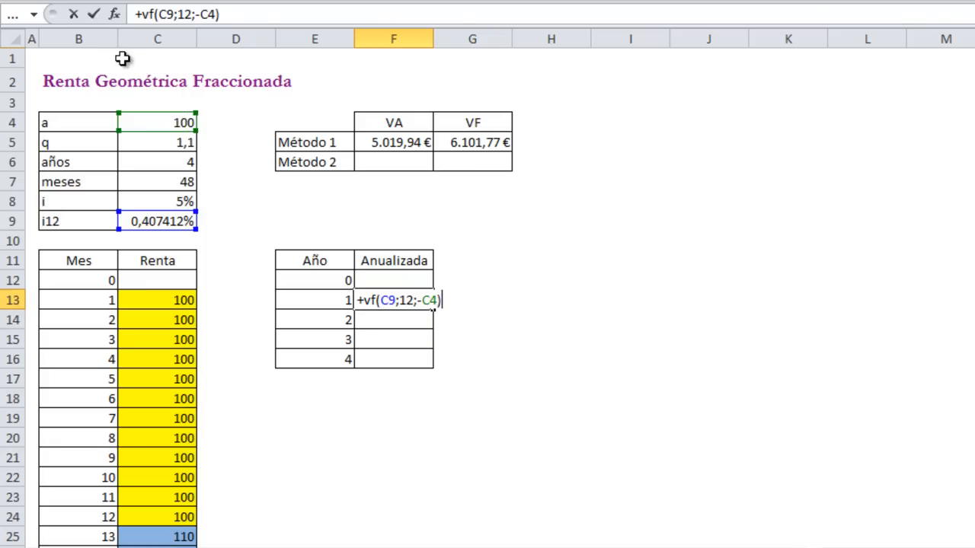
pyautogui.hotkey('ctrl', 'Return')
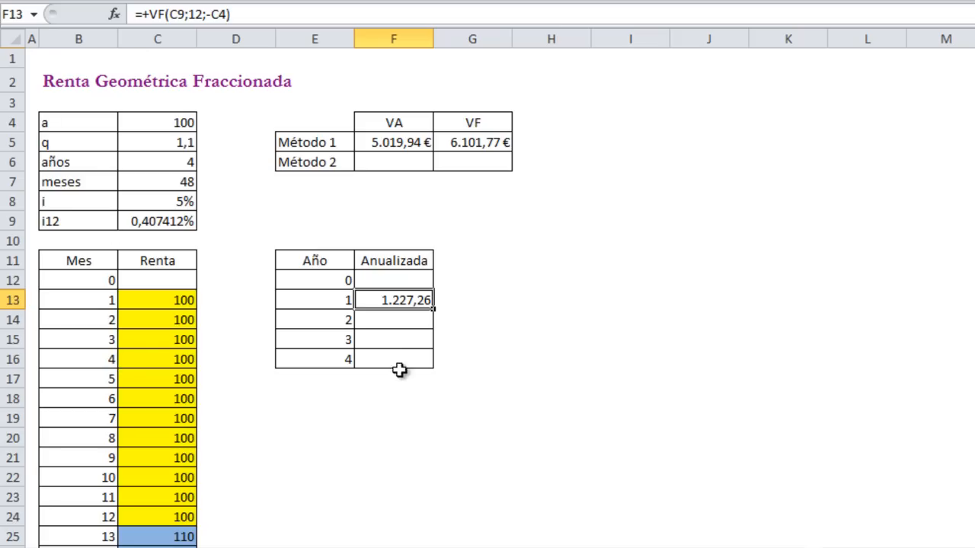
# Enter the formula +F13*$C$5 in F14 for year 2 and copy it down to F16 for year 4.
pyautogui.click(383, 320)
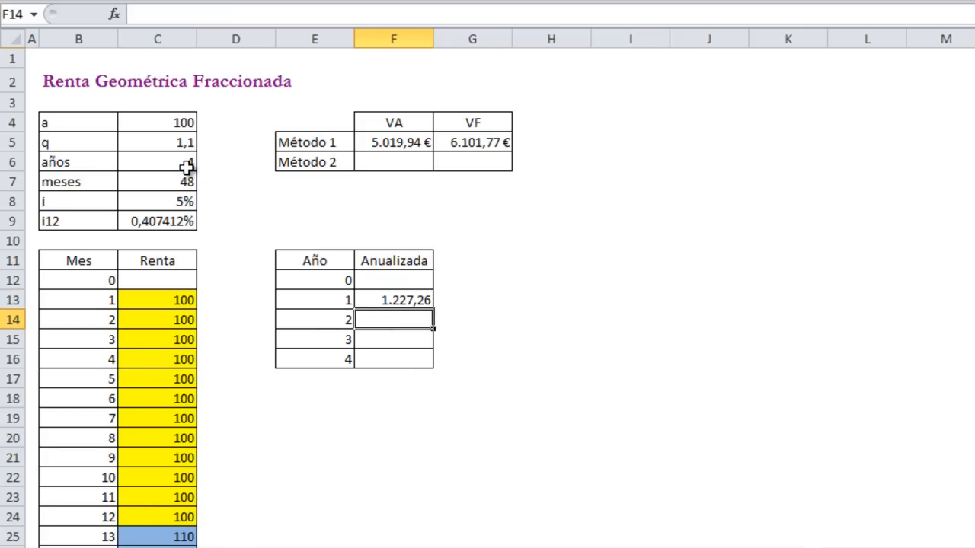
pyautogui.write('+')
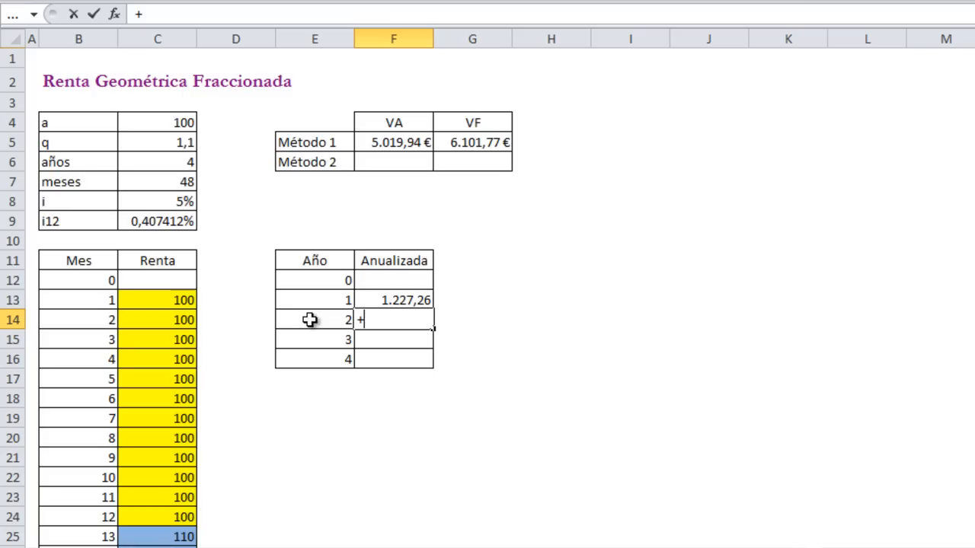
pyautogui.press('Up')
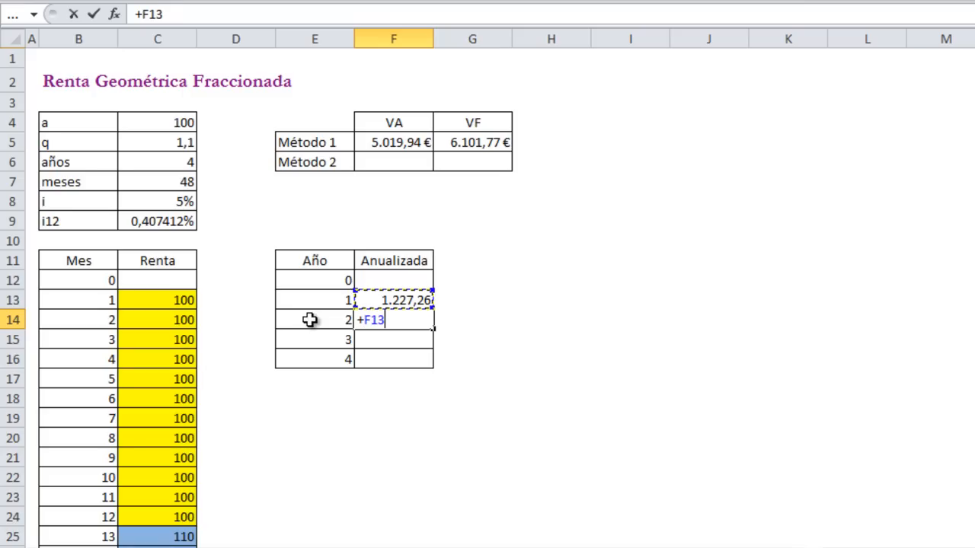
pyautogui.click(131, 145)
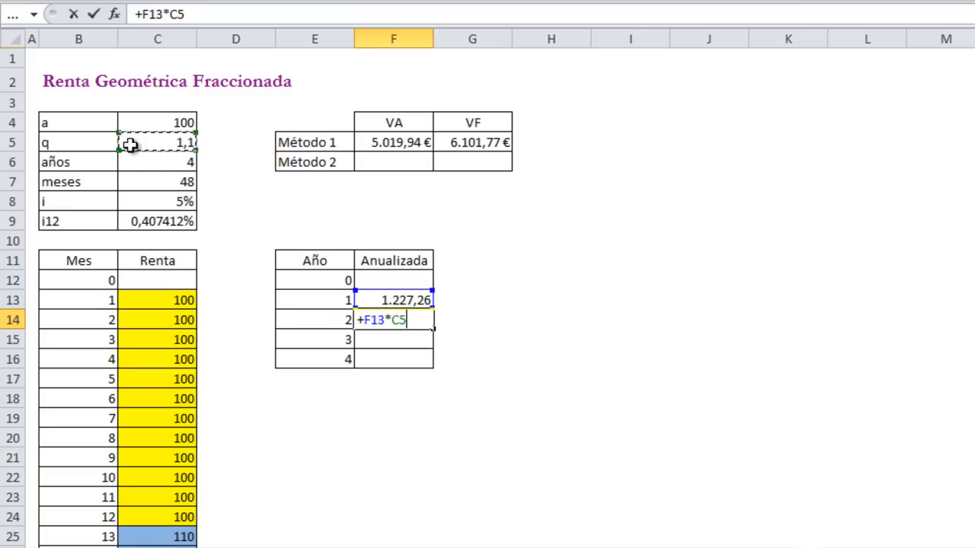
pyautogui.press('F4')
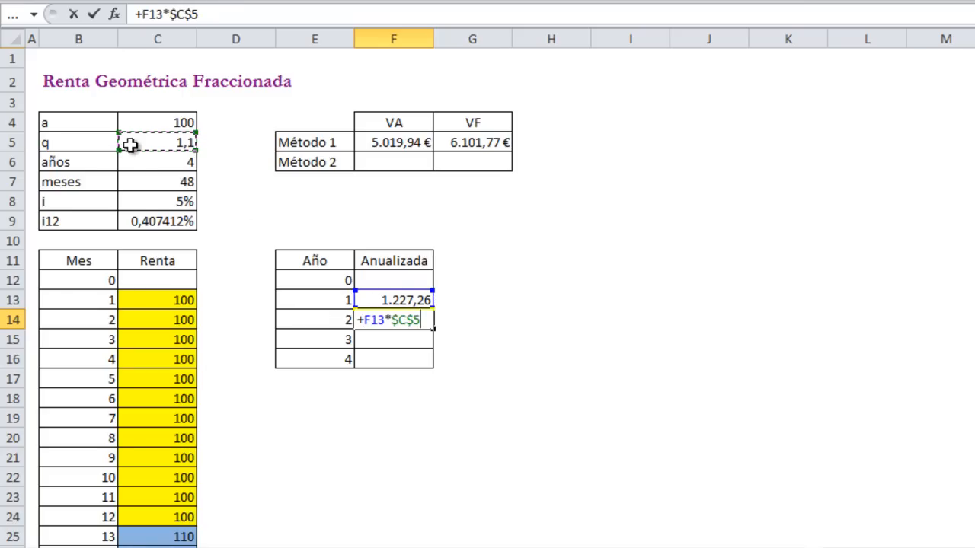
pyautogui.hotkey('ctrl', 'Return')
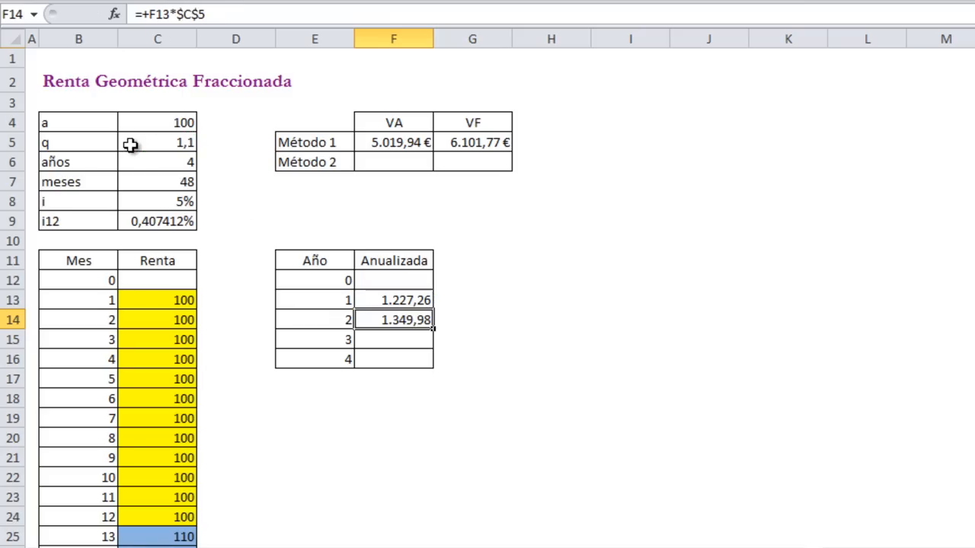
pyautogui.doubleClick(433, 328)
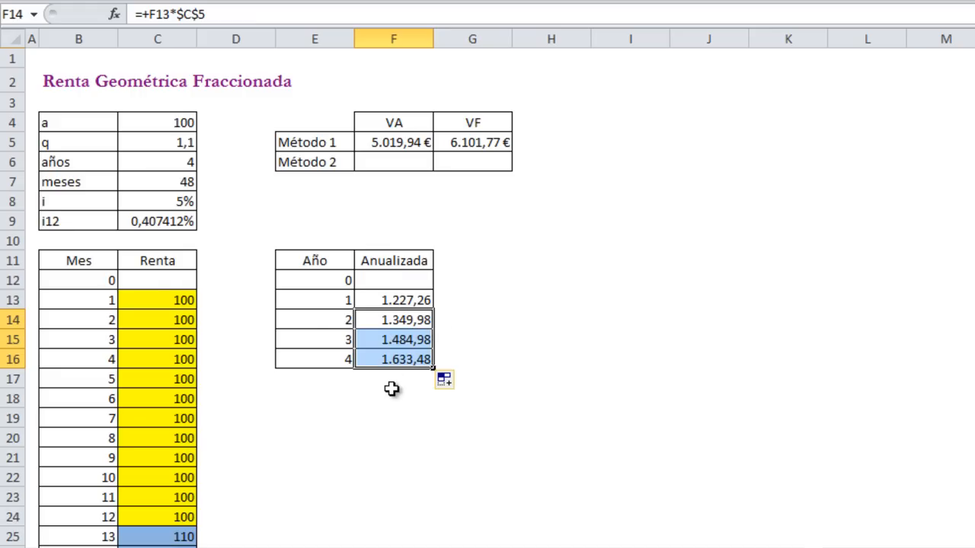
# Calculate the Método 2 present value in F6 with the formula +VNA(C8;F13:F16).
pyautogui.click(390, 166)
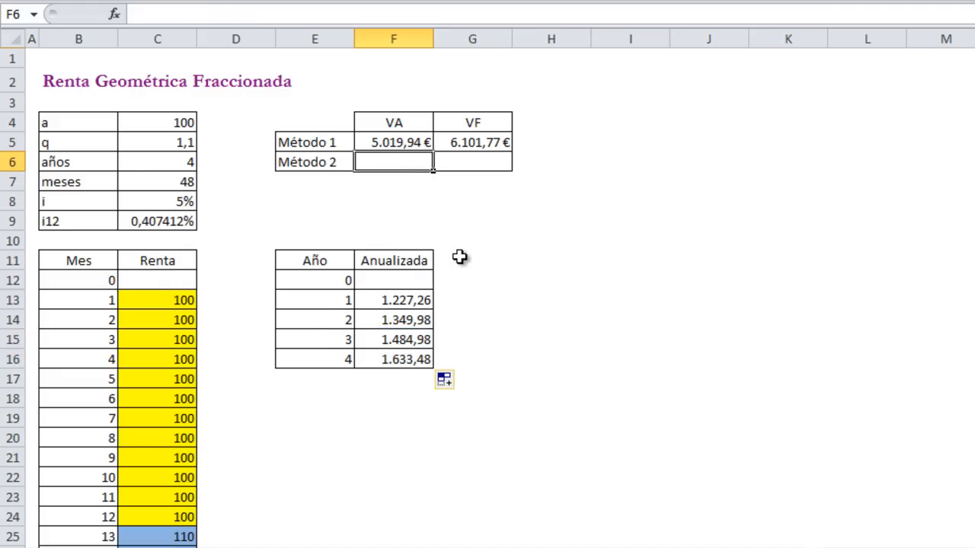
pyautogui.write('+vna(')
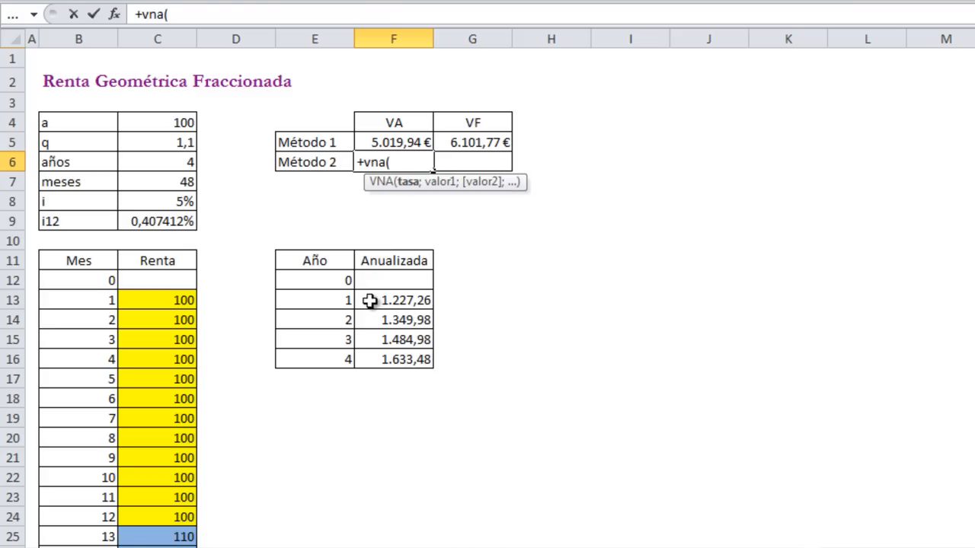
pyautogui.click(166, 203)
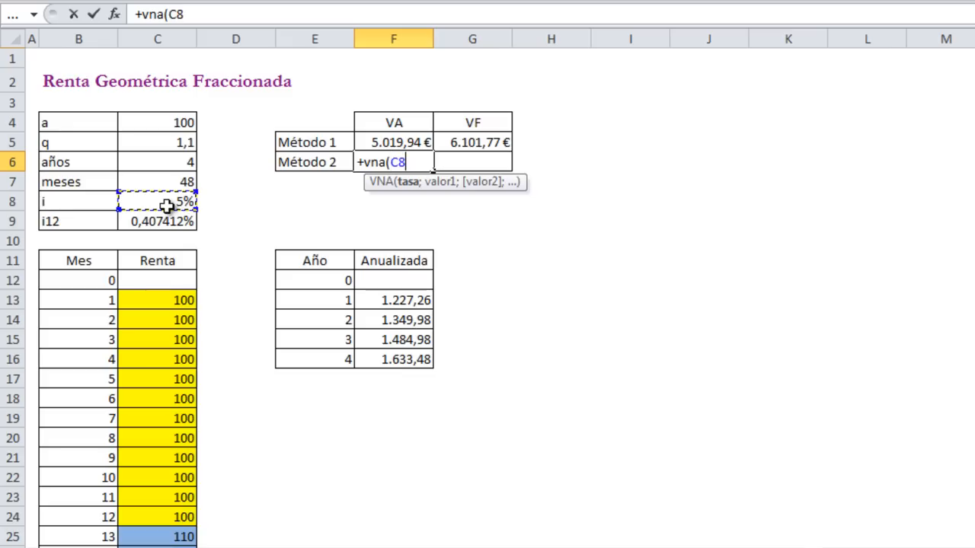
pyautogui.write(';')
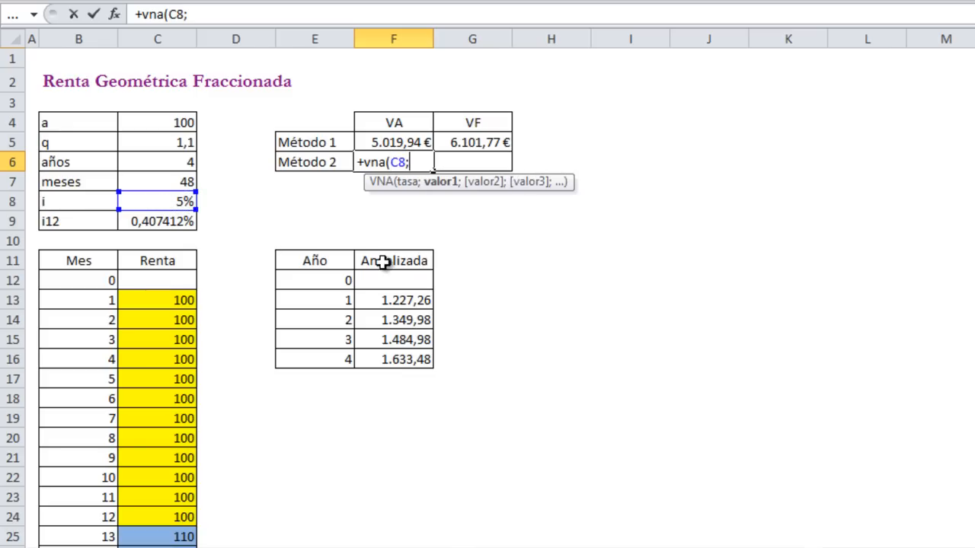
pyautogui.moveTo(385, 300); pyautogui.dragTo(389, 358)
pyautogui.write(')')
pyautogui.hotkey('ctrl', 'Return')
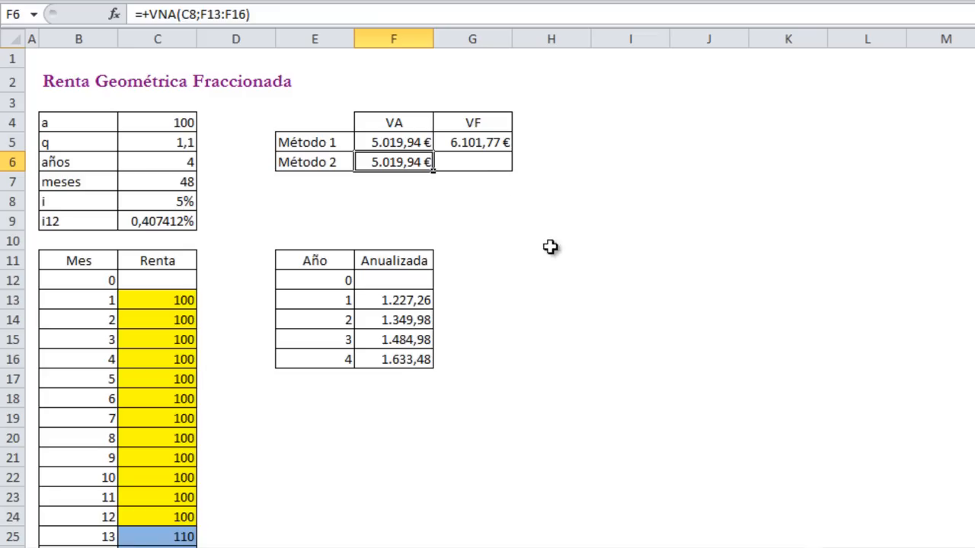
# Copy the Método 1 future value formula from G5 down to G6 for Método 2.
pyautogui.click(480, 160)
pyautogui.click(485, 142)
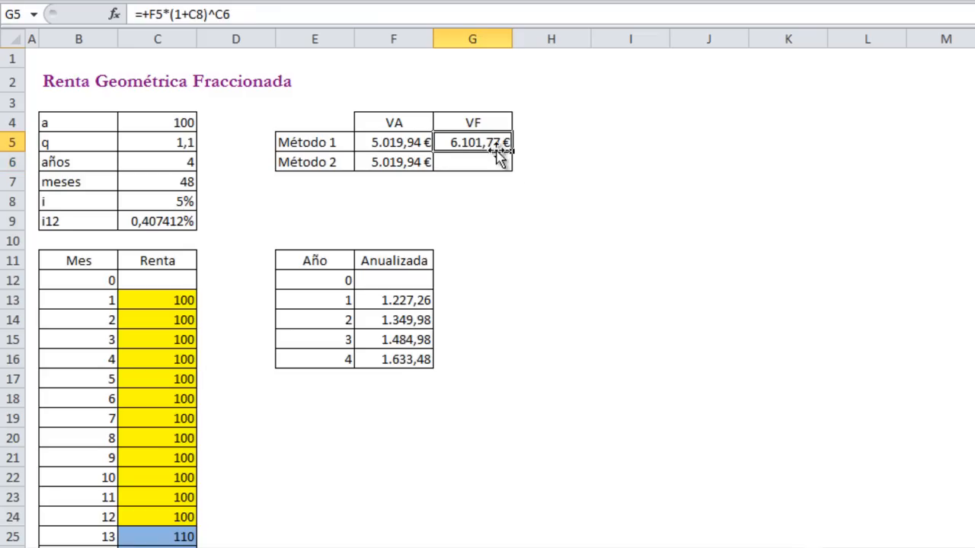
pyautogui.moveTo(513, 152); pyautogui.dragTo(509, 169)
# Extend the results table to row 7 with a Método 3 row and clear the copied formulas in F7:G7.
pyautogui.moveTo(333, 144); pyautogui.dragTo(453, 182)
pyautogui.click(381, 183)
pyautogui.moveTo(400, 161); pyautogui.dragTo(513, 191)
pyautogui.moveTo(418, 178); pyautogui.dragTo(479, 183)
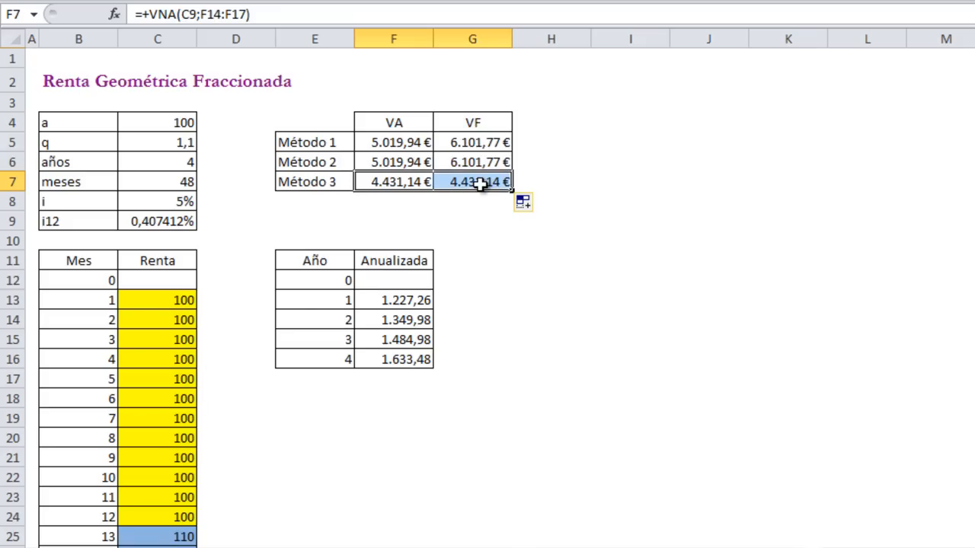
pyautogui.press('Delete')
# Insert the user-defined function PERSONAL.XLSB!VAgeo in F7 for the Método 3 present value.
pyautogui.click(420, 185)
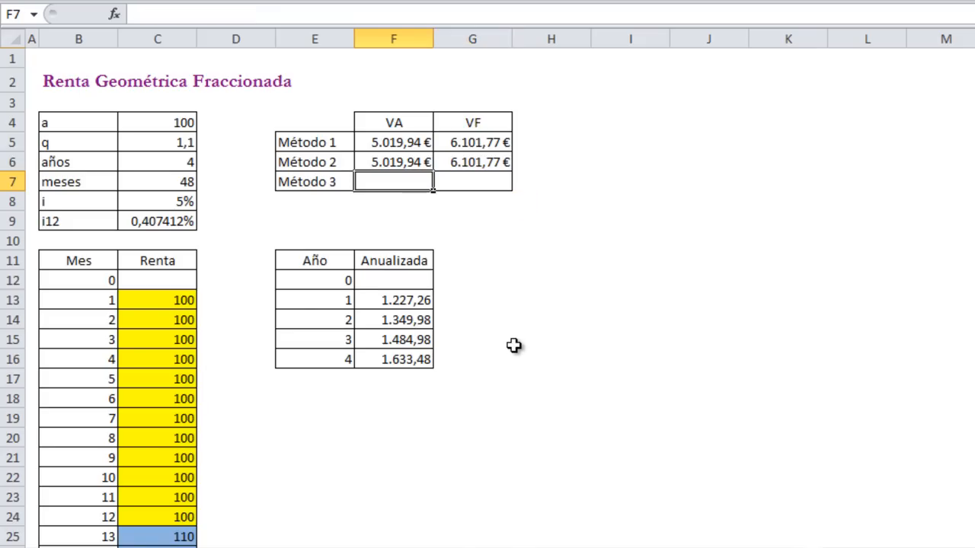
pyautogui.write('+')
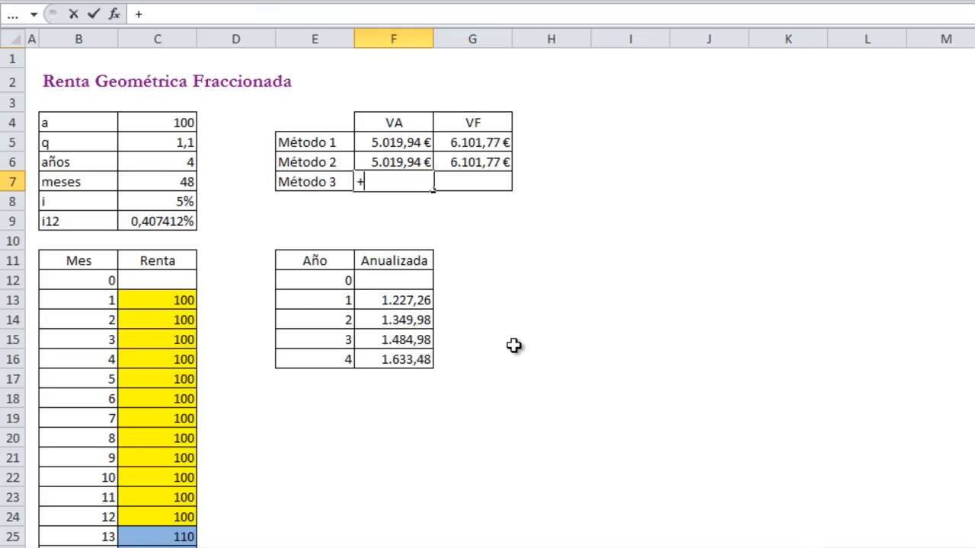
pyautogui.press('Escape')
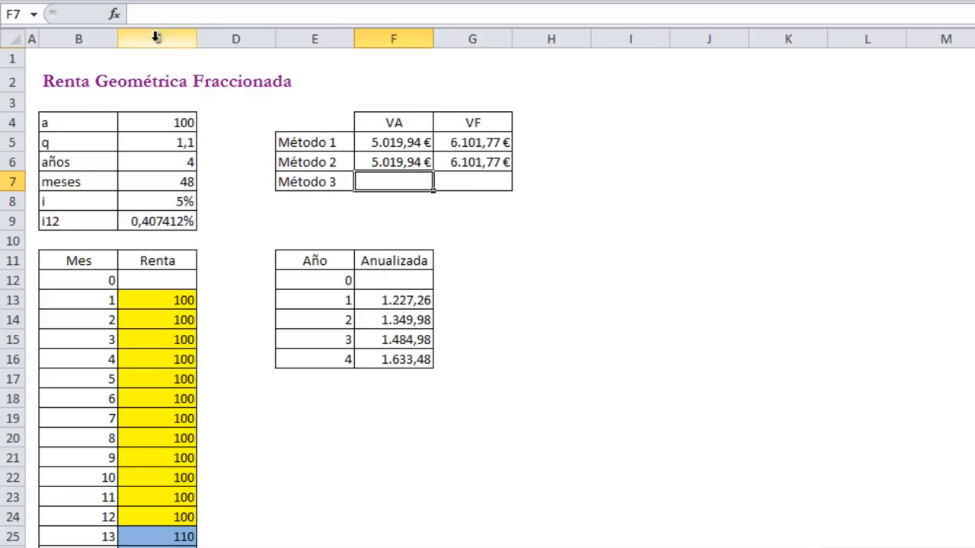
pyautogui.click(115, 14)
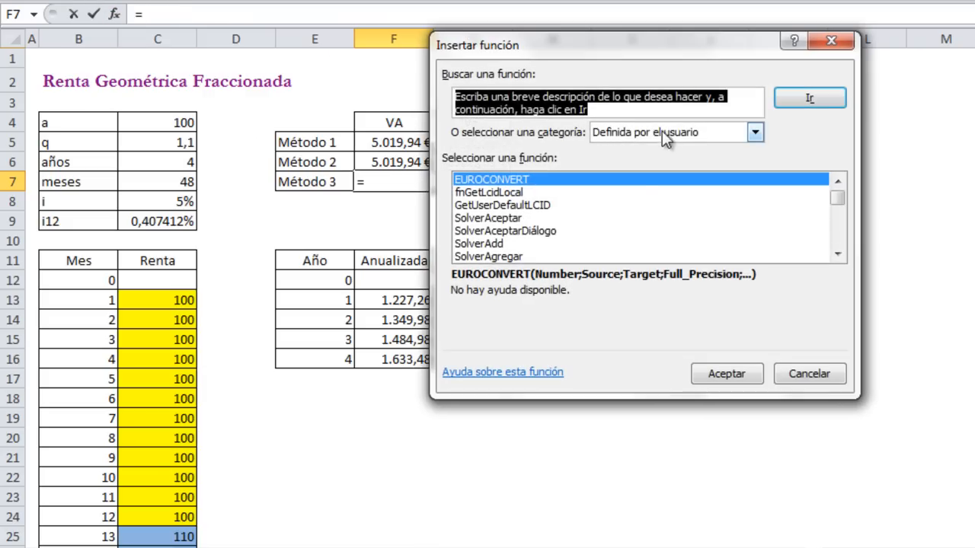
pyautogui.click(699, 132)
pyautogui.click(654, 135)
pyautogui.moveTo(837, 197); pyautogui.dragTo(838, 238)
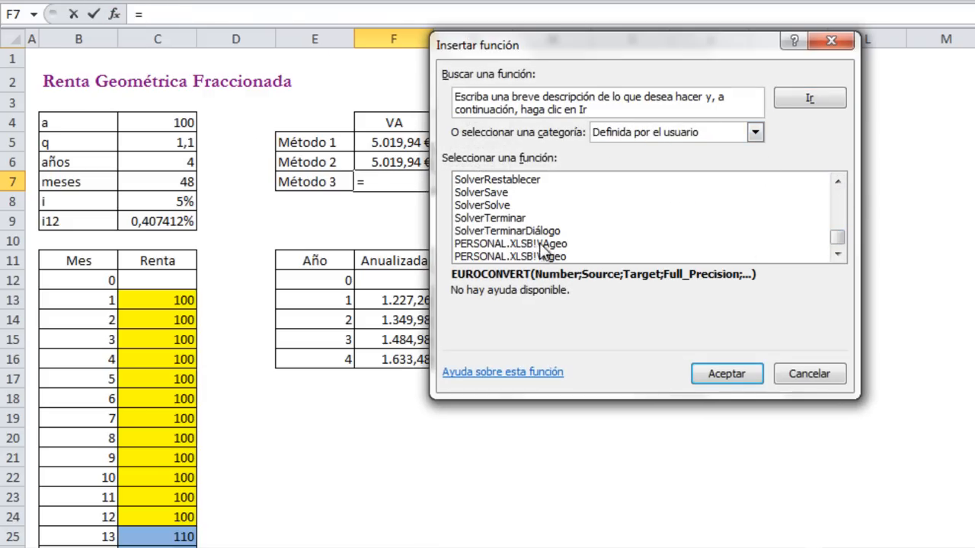
pyautogui.doubleClick(547, 244)
pyautogui.moveTo(466, 79); pyautogui.dragTo(495, 74)
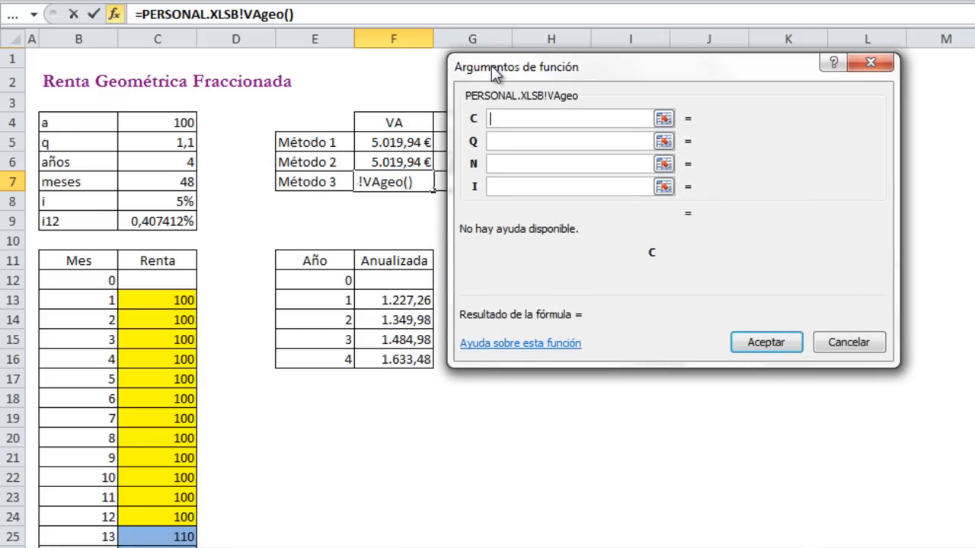
# Set the VAgeo arguments to C = F13, Q = C5, N = C6 and I = C8, and accept the function.
pyautogui.click(374, 303)
pyautogui.click(502, 142)
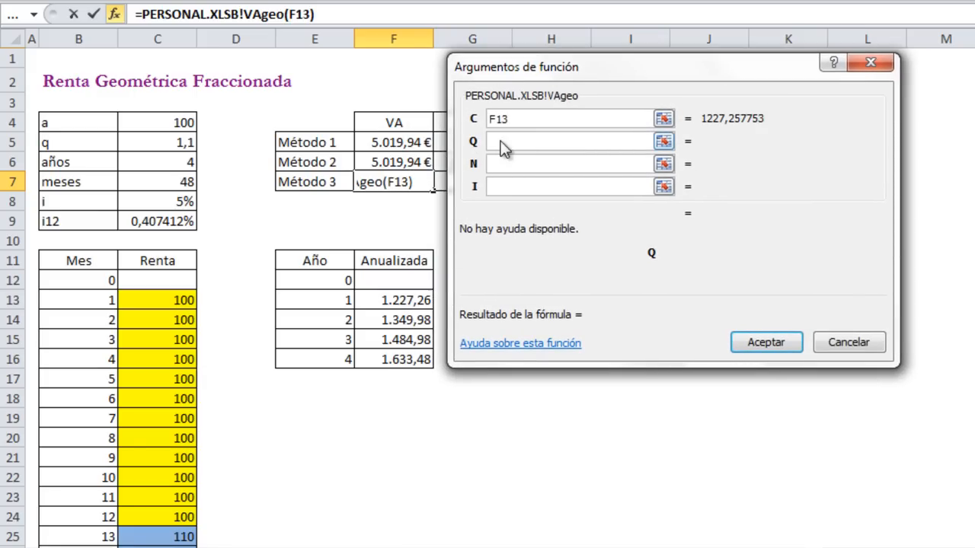
pyautogui.click(167, 144)
pyautogui.press('Tab')
pyautogui.click(155, 160)
pyautogui.press('Tab')
pyautogui.click(169, 200)
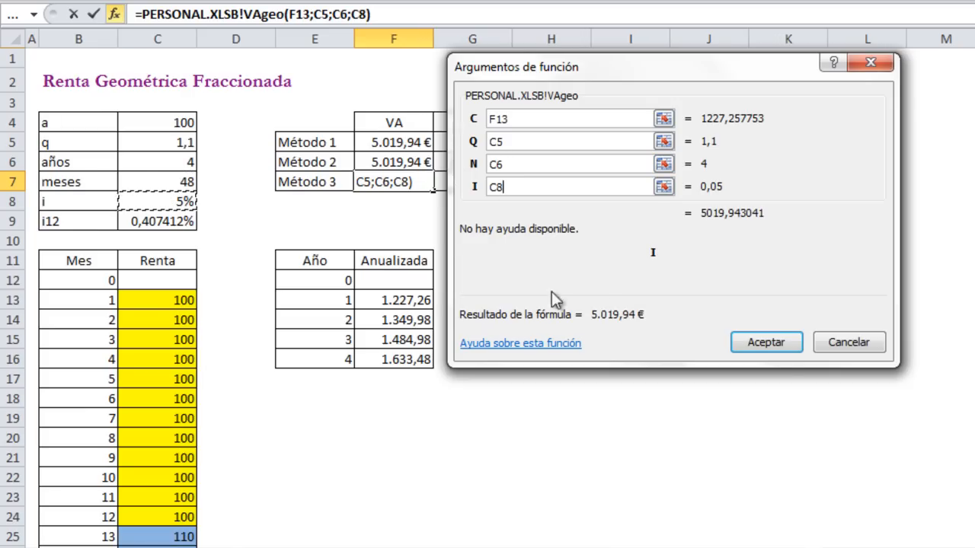
pyautogui.click(751, 340)
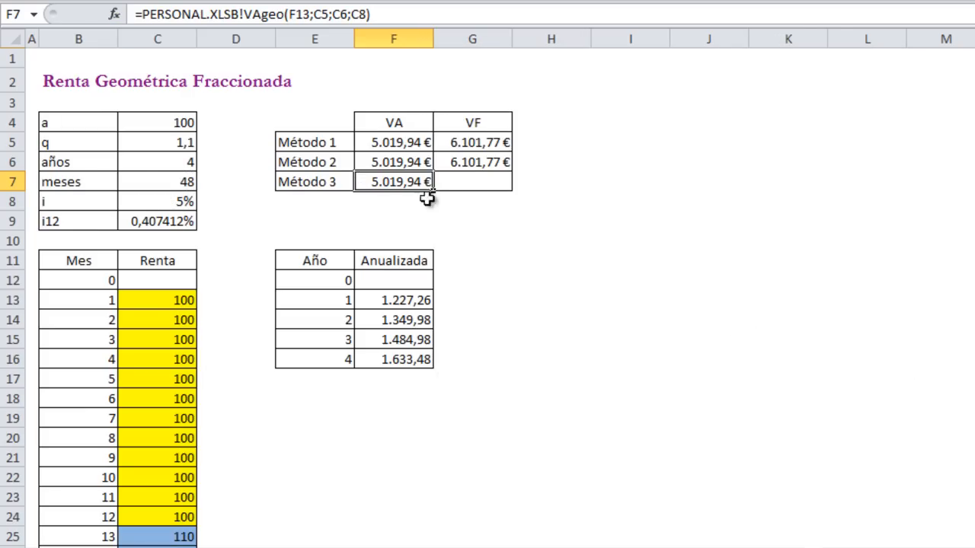
# Reuse the F7 formula in G7 for the Método 3 future value, changing it to =PERSONAL.XLSB!VFgeo(F13;C5;C6;C8).
pyautogui.click(466, 183)
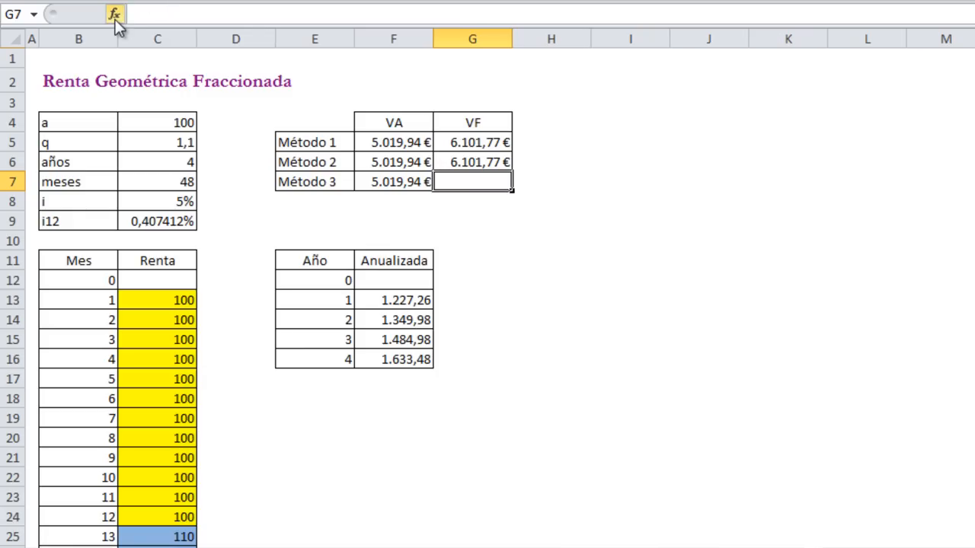
pyautogui.doubleClick(384, 182)
pyautogui.moveTo(358, 181); pyautogui.dragTo(679, 199)
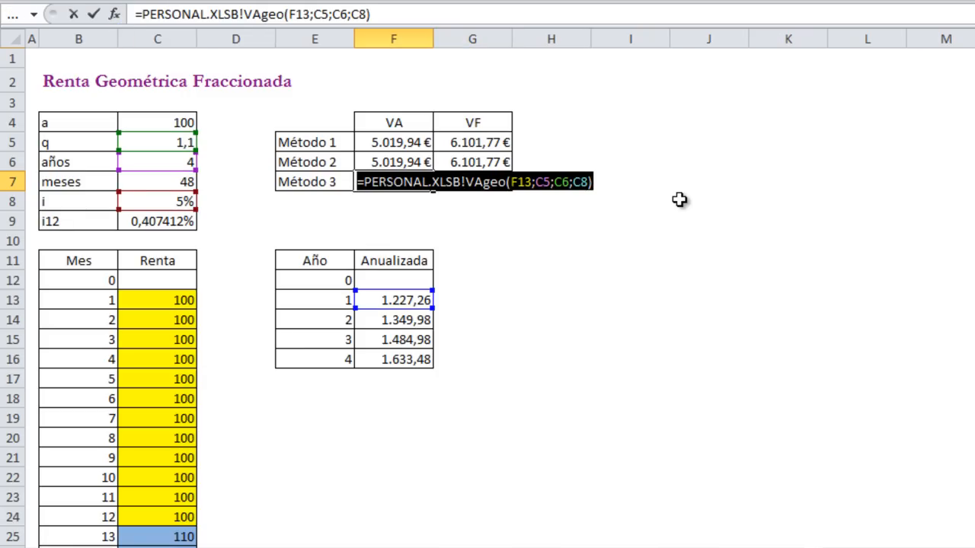
pyautogui.press('Escape')
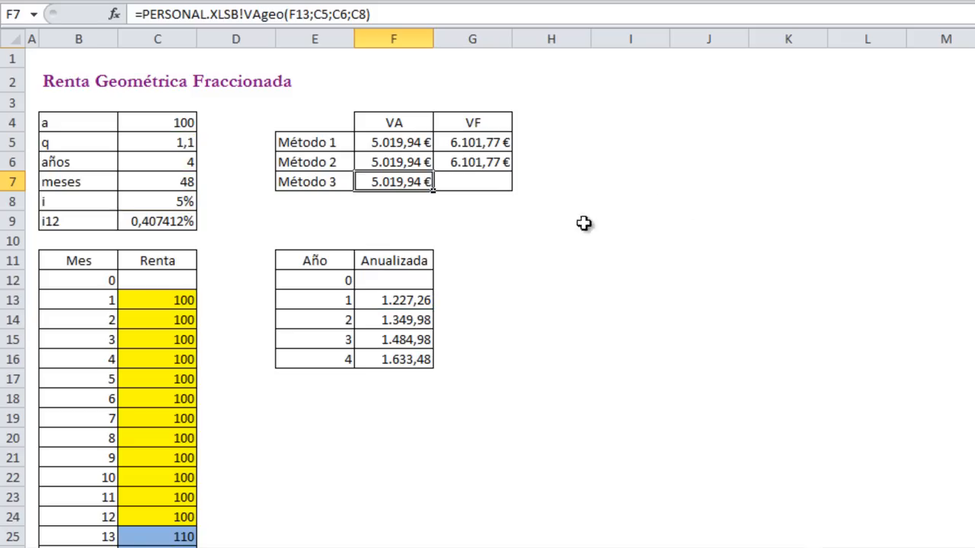
pyautogui.click(471, 181)
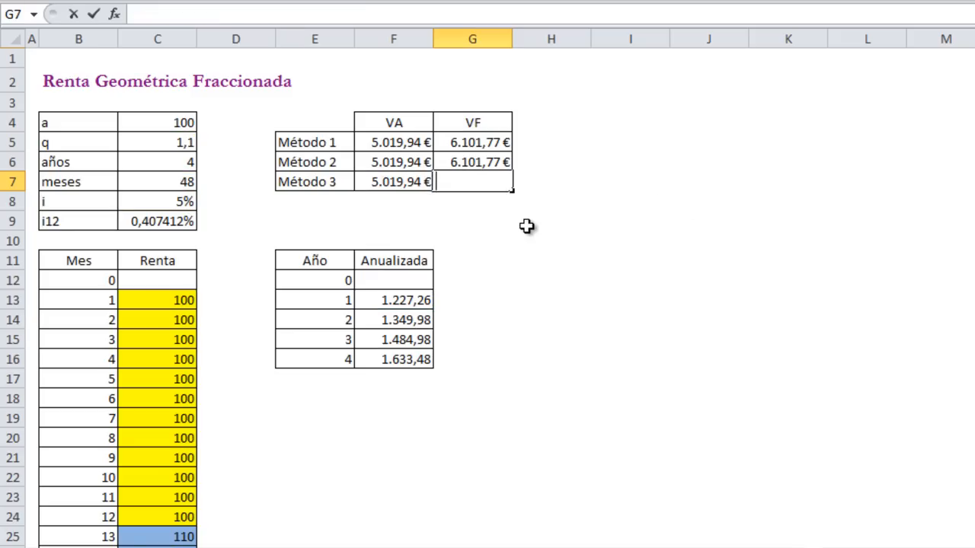
pyautogui.hotkey('ctrl', 'v')
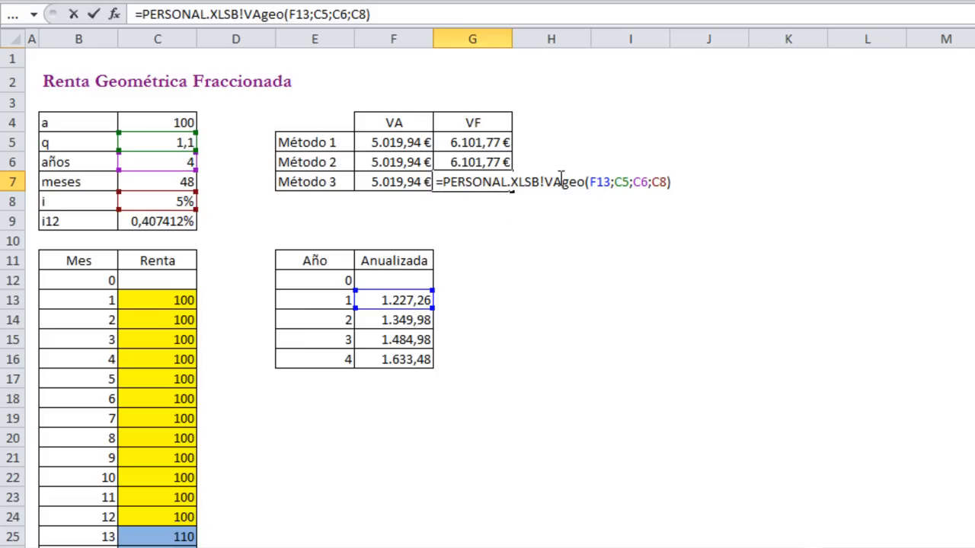
pyautogui.write('F')
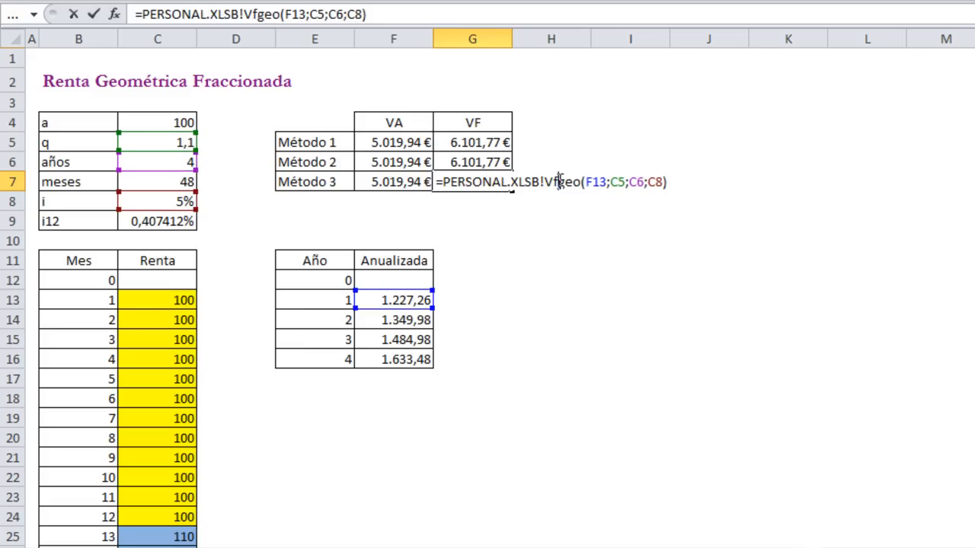
pyautogui.hotkey('ctrl', 'Return')
pyautogui.click(393, 221)
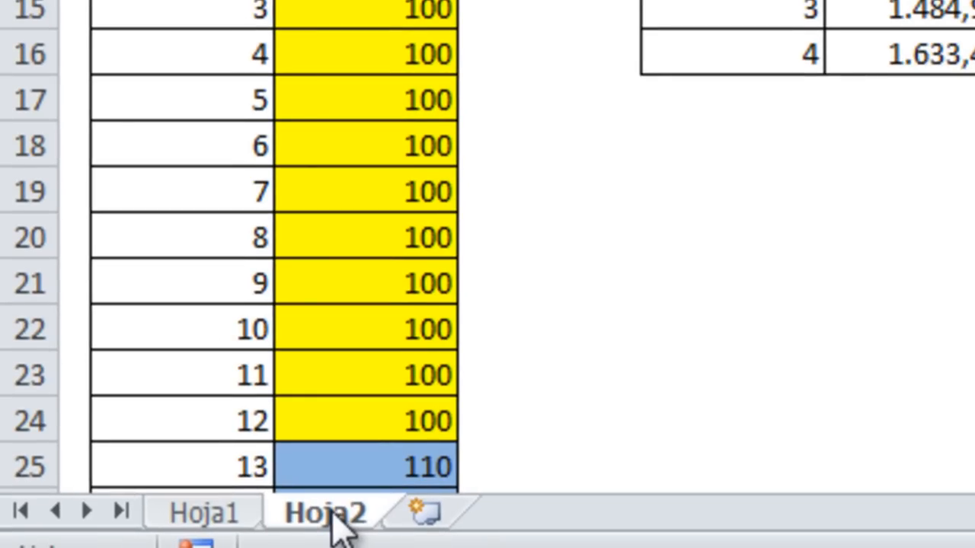
# Duplicate the Hoja2 sheet after itself and rename the copy as Hoja3.
pyautogui.moveTo(335, 526); pyautogui.dragTo(592, 505)
pyautogui.doubleClick(481, 514)
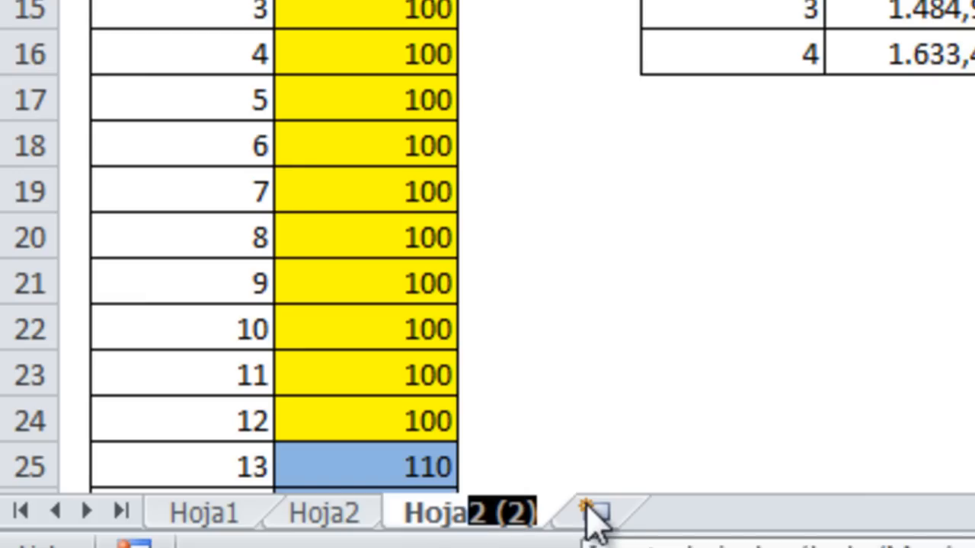
pyautogui.write('3')
pyautogui.press('Return')
pyautogui.click(304, 508)
pyautogui.click(426, 518)
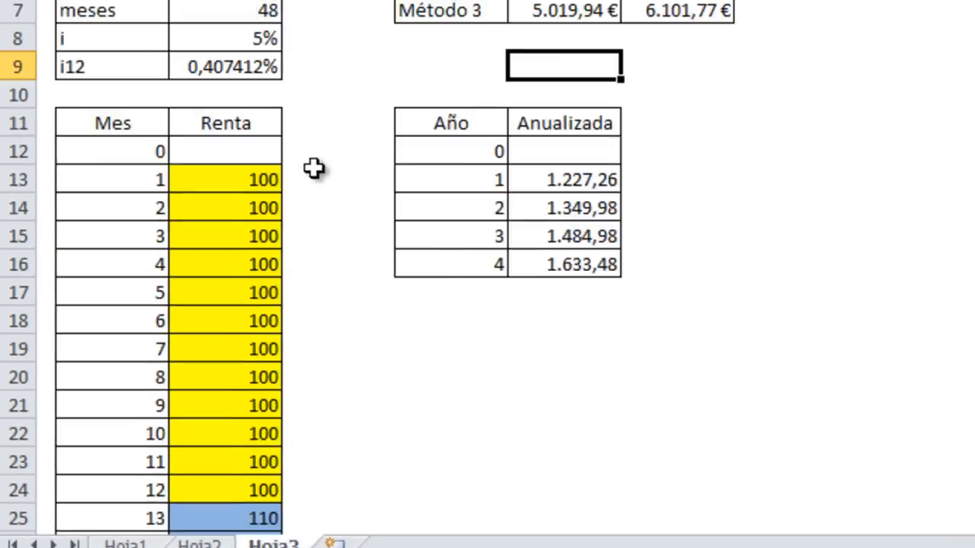
# Change the title in B2 of Hoja3 to "Renta Geométrica Fraccionada con faltas".
pyautogui.click(71, 81)
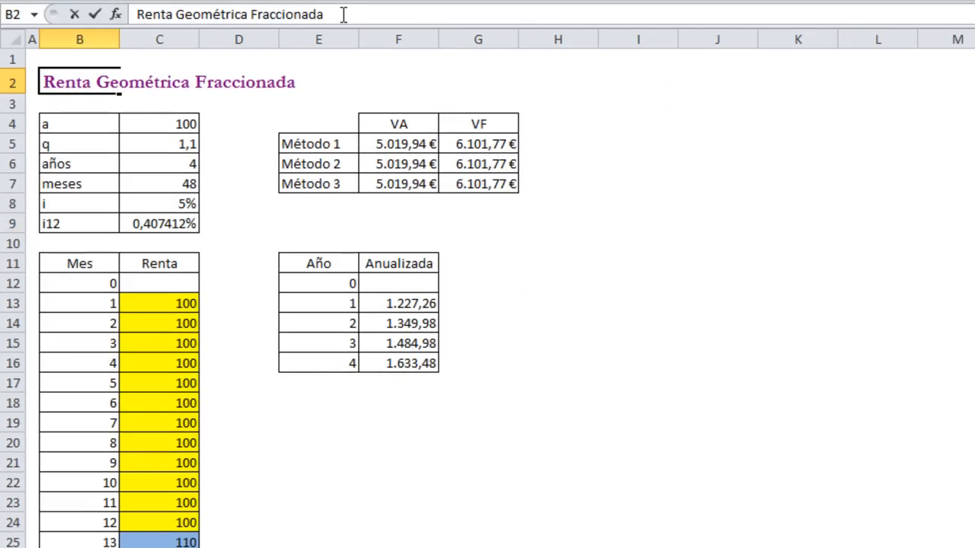
pyautogui.click(343, 14)
pyautogui.write('con faltas')
pyautogui.press('Return')
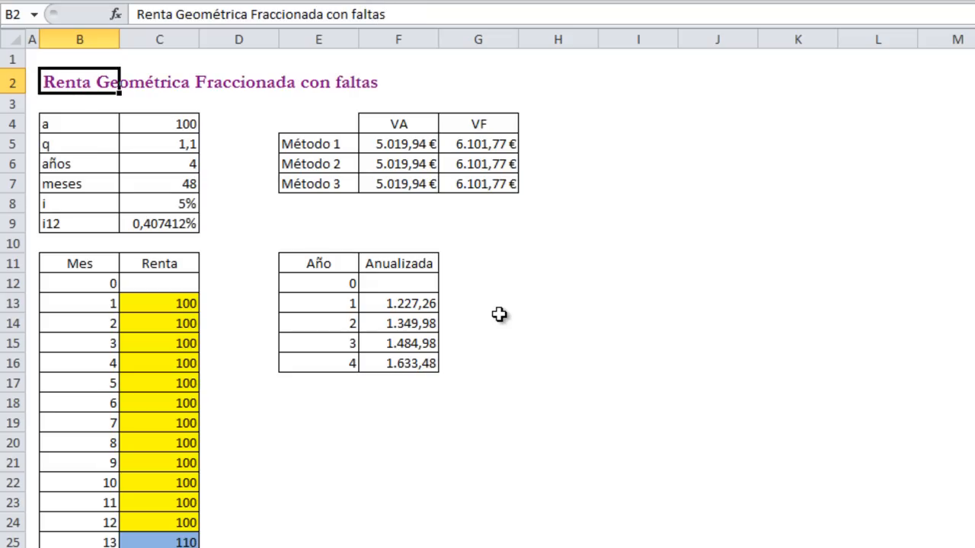
# Set the month 3 rent in C15 to 0.
pyautogui.click(146, 343)
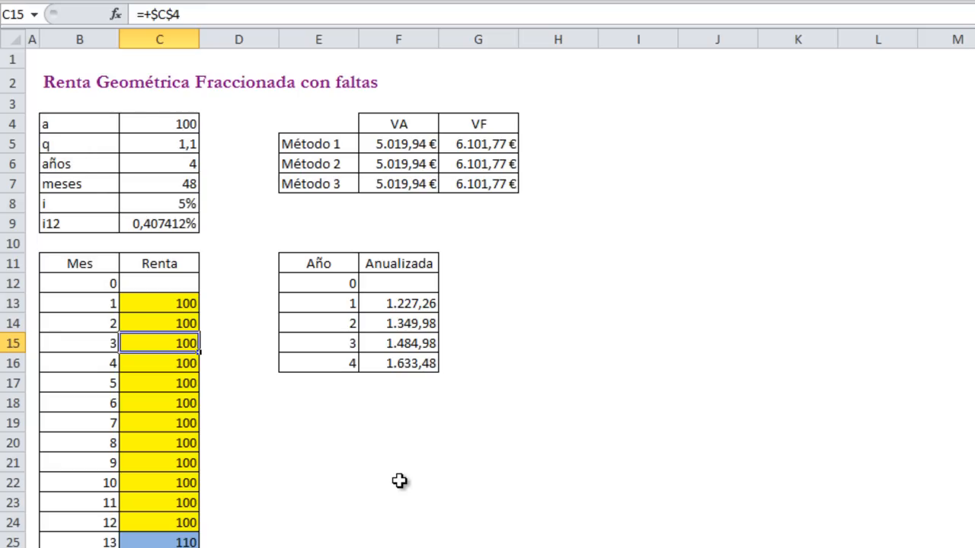
pyautogui.write('0')
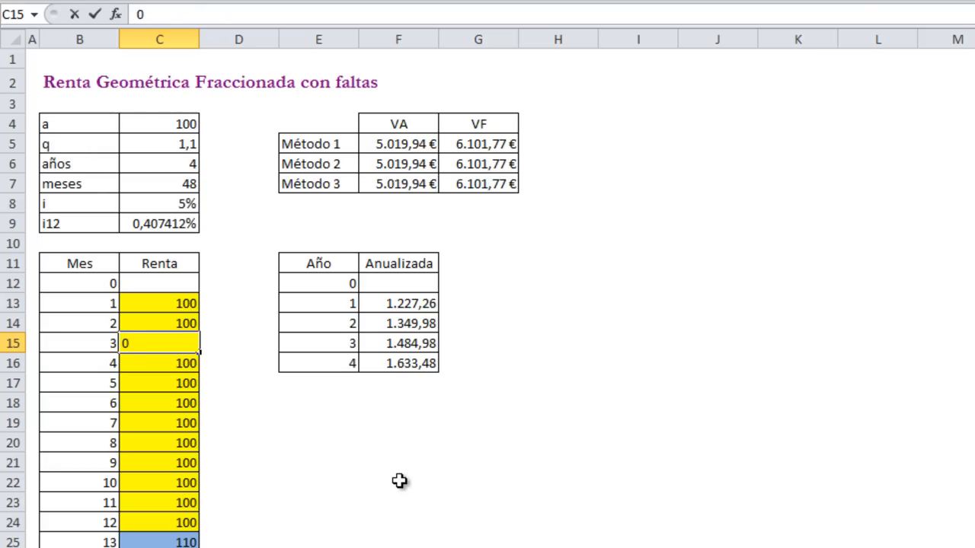
pyautogui.hotkey('ctrl', 'Return')
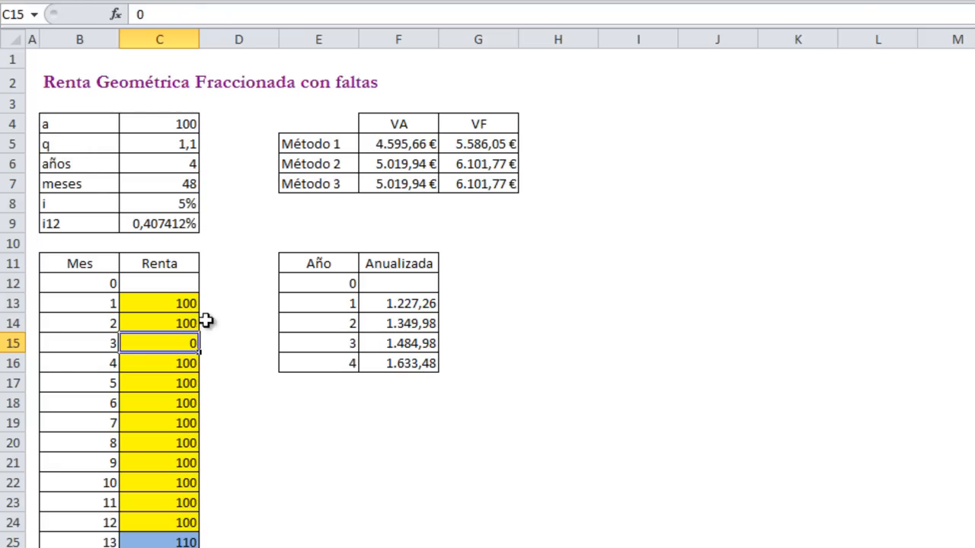
# Check the rents of months 15, 27 and 39 in the Renta column for the effect of the month 3 change.
pyautogui.scroll(-3, 247, 238)
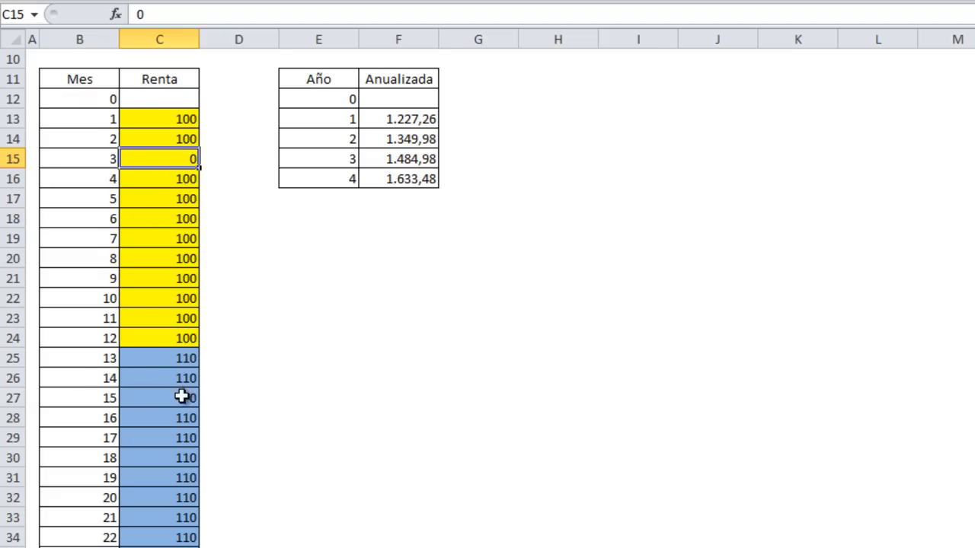
pyautogui.scroll(-3, 194, 394)
pyautogui.click(163, 219)
pyautogui.scroll(-3, 164, 219)
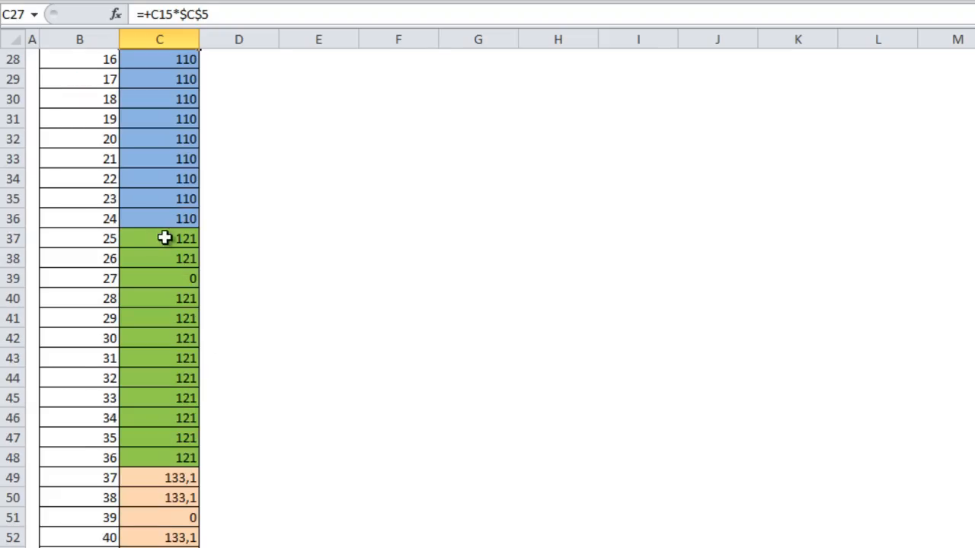
pyautogui.click(164, 279)
pyautogui.scroll(-4, 208, 270)
pyautogui.click(149, 341)
pyautogui.scroll(12, 190, 304)
# Set the month 7 rent in C19 to 200.
pyautogui.scroll(-2, 173, 287)
pyautogui.click(149, 298)
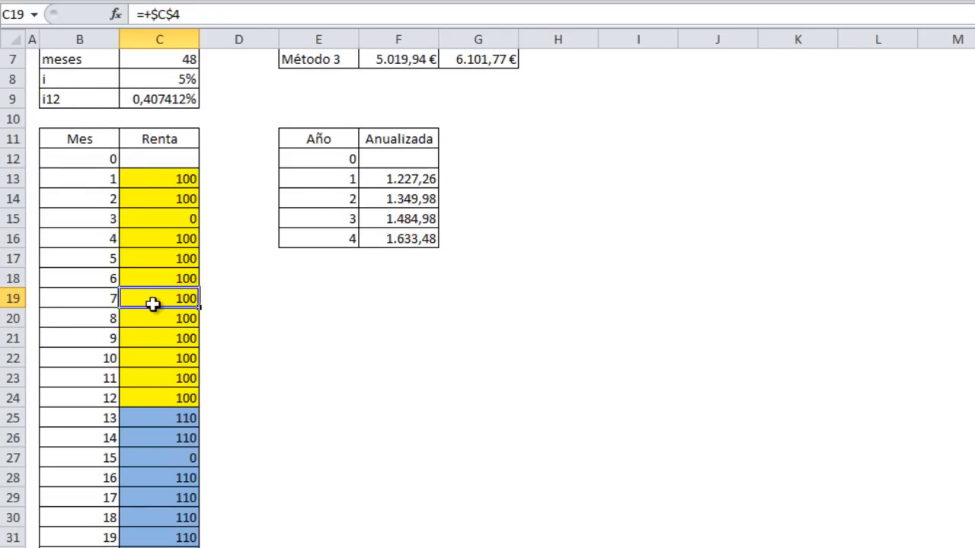
pyautogui.write('2')
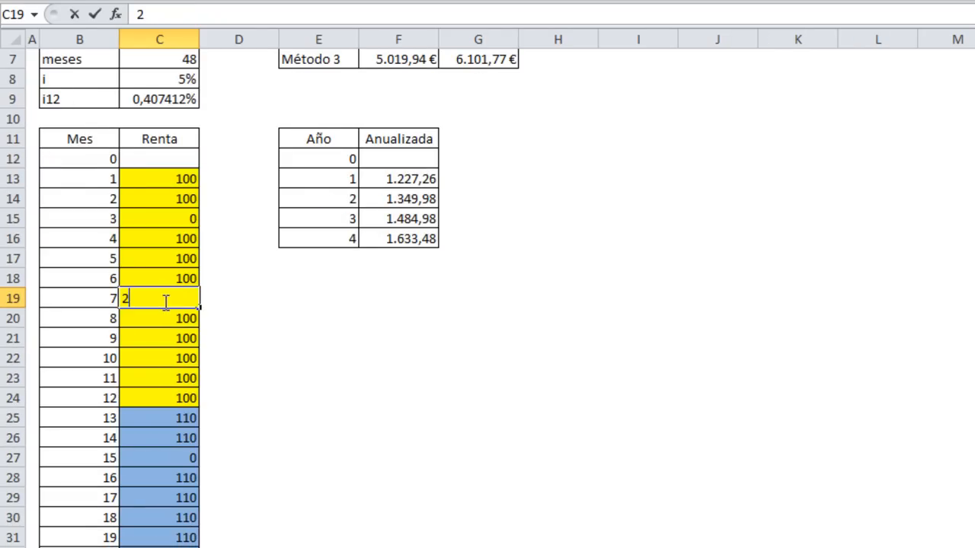
pyautogui.hotkey('ctrl', 'Return')
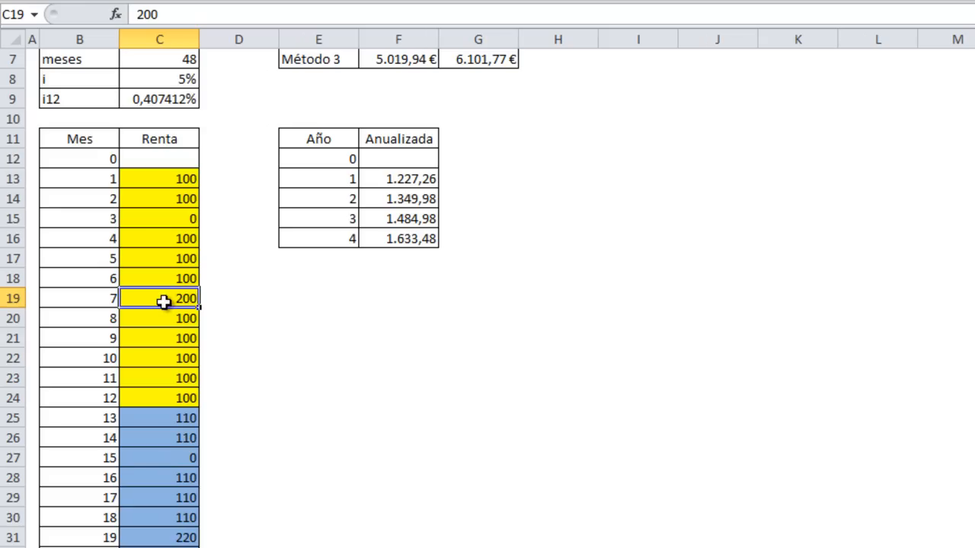
# Check the rents of months 19 and 31 in the Renta column for the effect of the month 7 change.
pyautogui.scroll(-3, 164, 302)
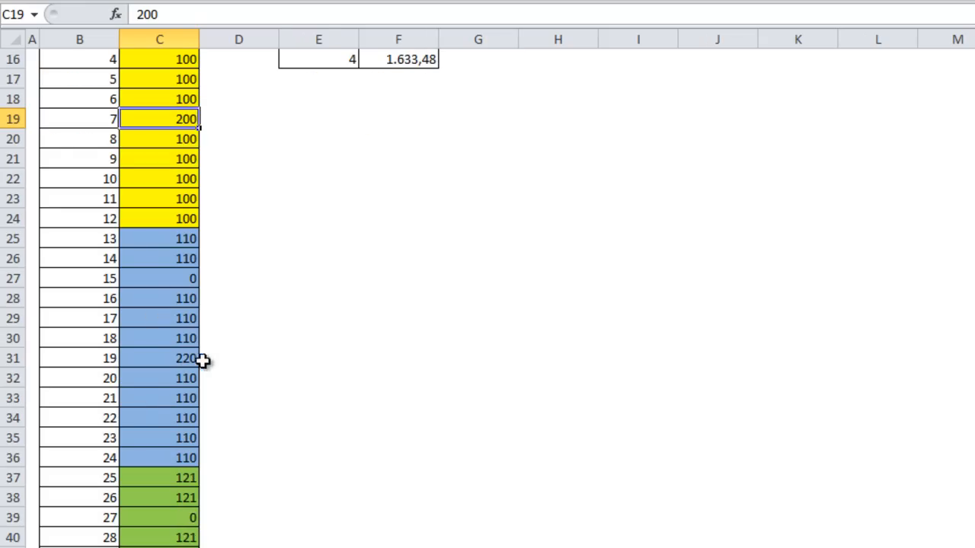
pyautogui.click(157, 359)
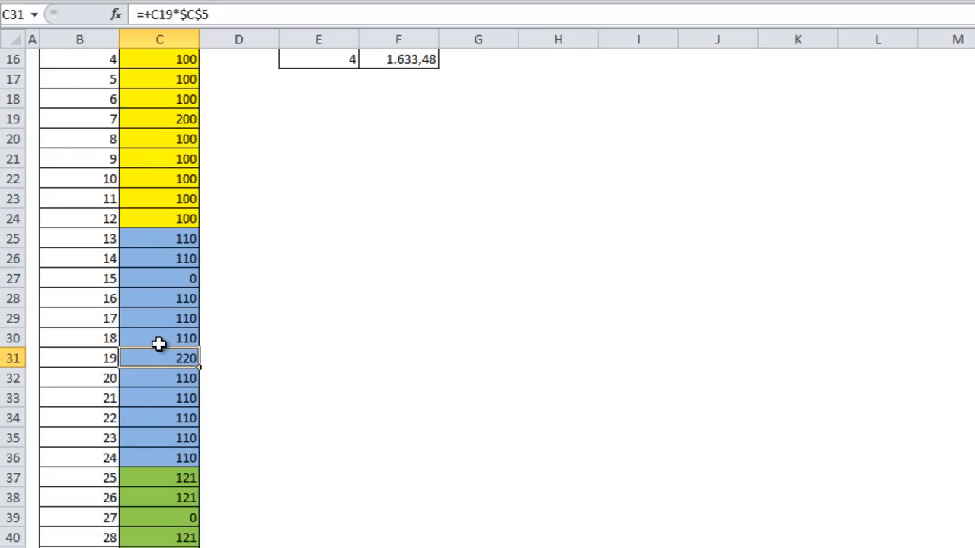
pyautogui.click(161, 338)
pyautogui.click(156, 362)
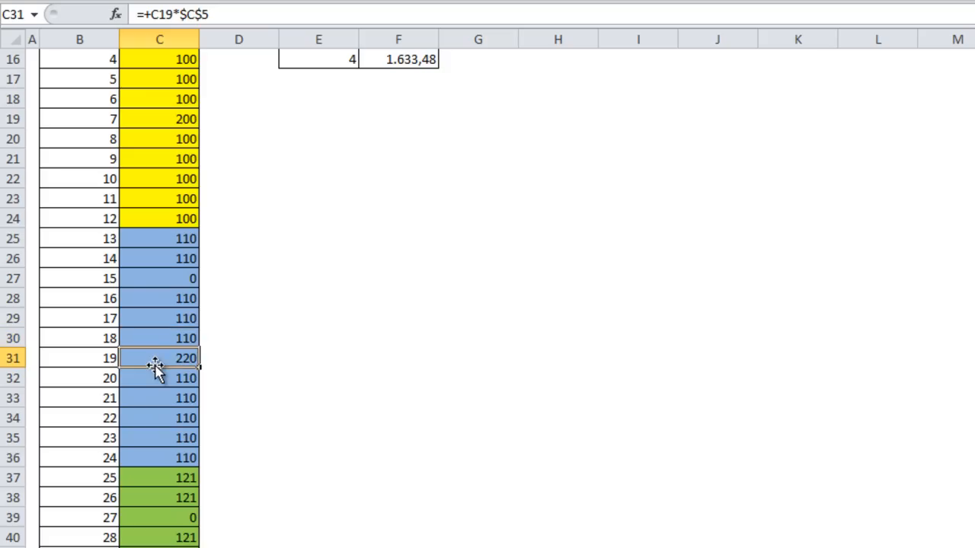
pyautogui.scroll(-4, 149, 373)
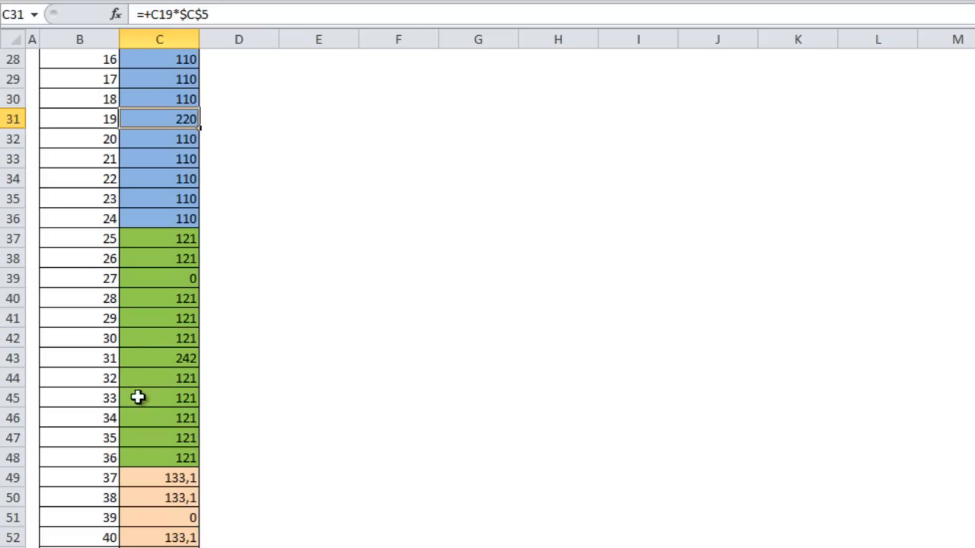
pyautogui.click(130, 358)
# Review the VA formulas of Método 1 in F5 and Método 2 in F6, including the ranges they reference.
pyautogui.scroll(9, 176, 320)
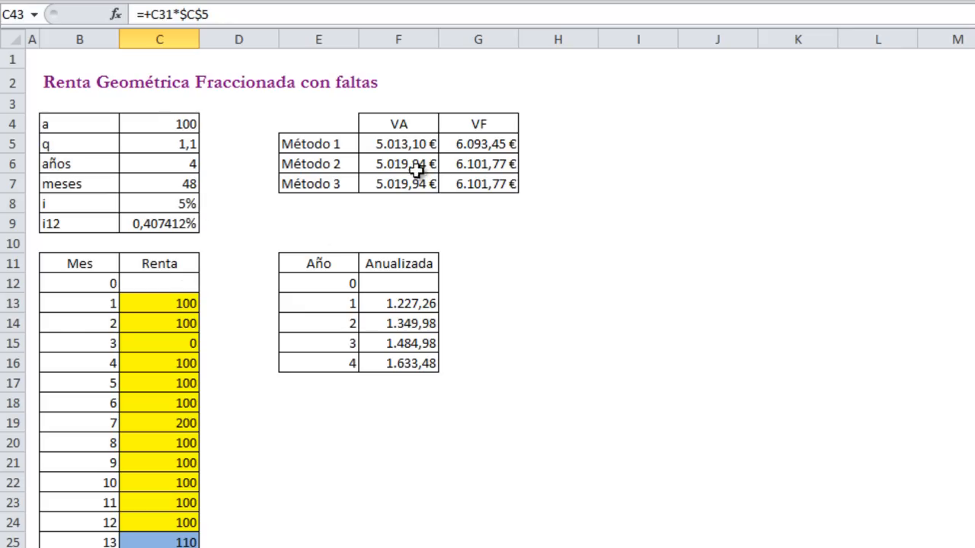
pyautogui.click(406, 146)
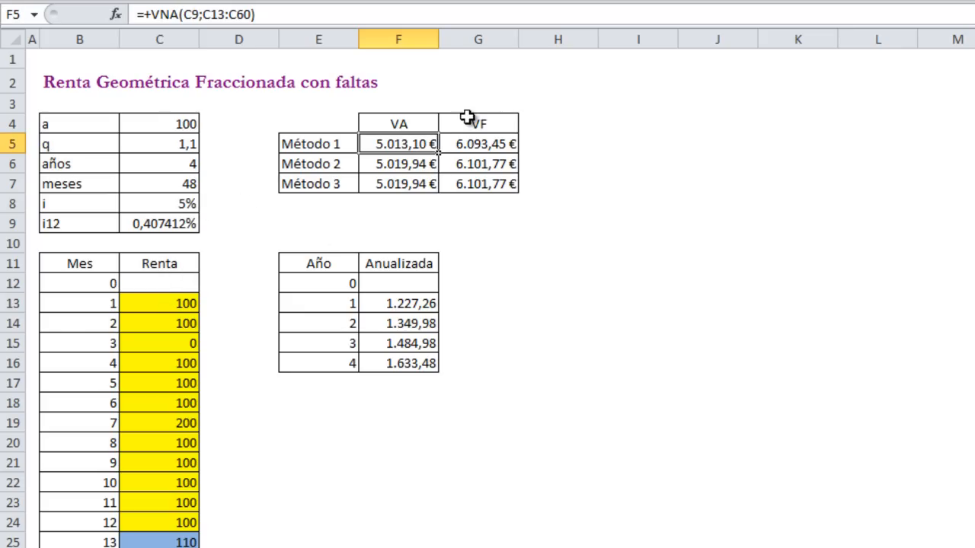
pyautogui.click(400, 164)
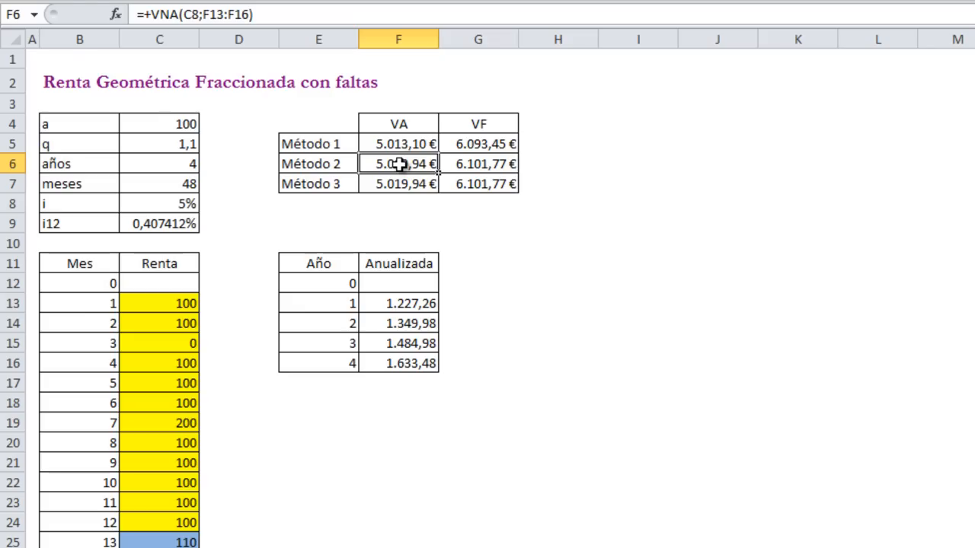
pyautogui.doubleClick(400, 164)
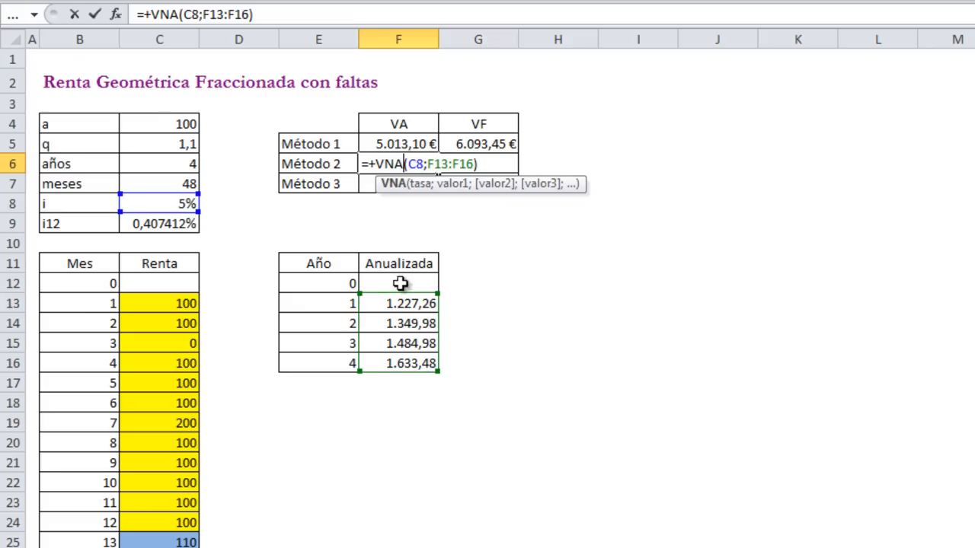
pyautogui.press('Escape')
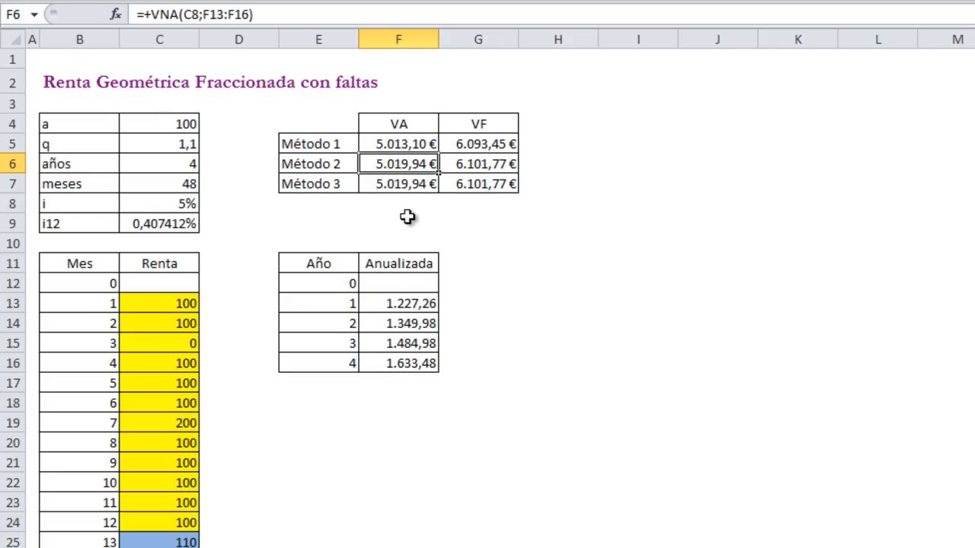
# Replace the year 1 annualized rent formula in F13 with the present value of the first twelve monthly rents, =+VNA(C9;C13:C24).
pyautogui.click(407, 304)
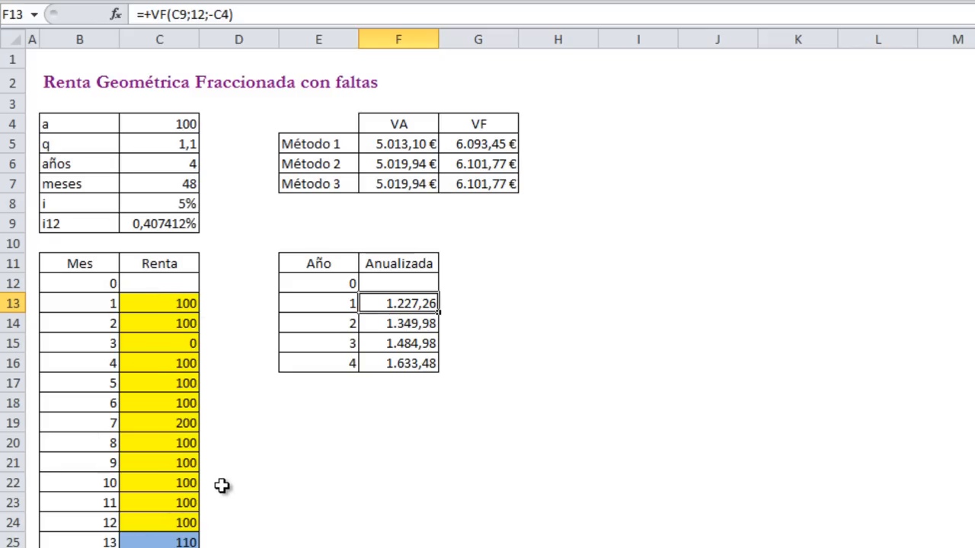
pyautogui.press('Delete')
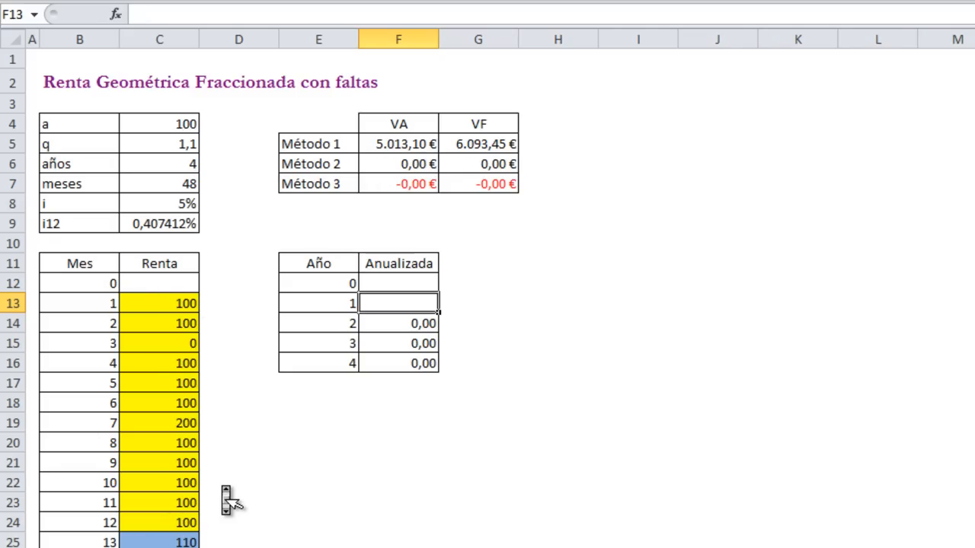
pyautogui.scroll(-1, 229, 501)
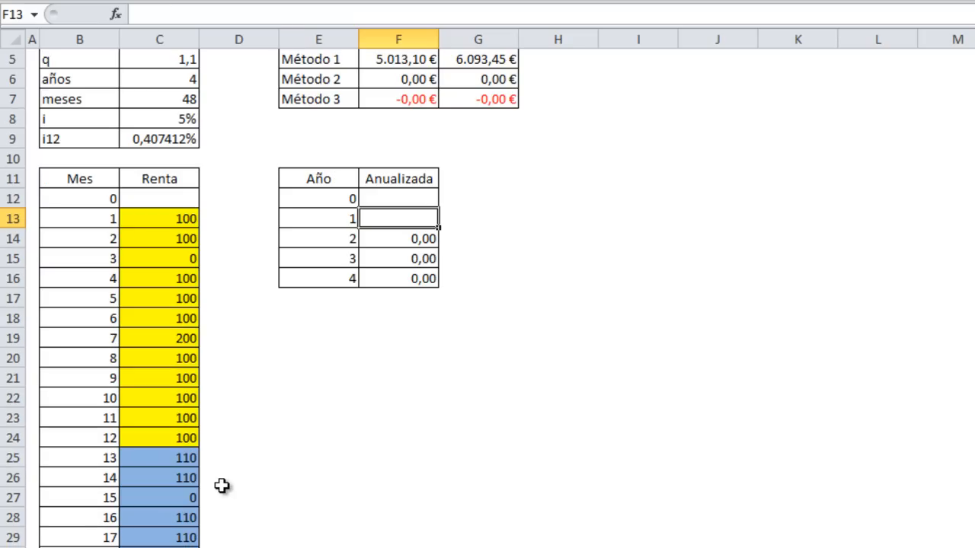
pyautogui.scroll(1, 222, 485)
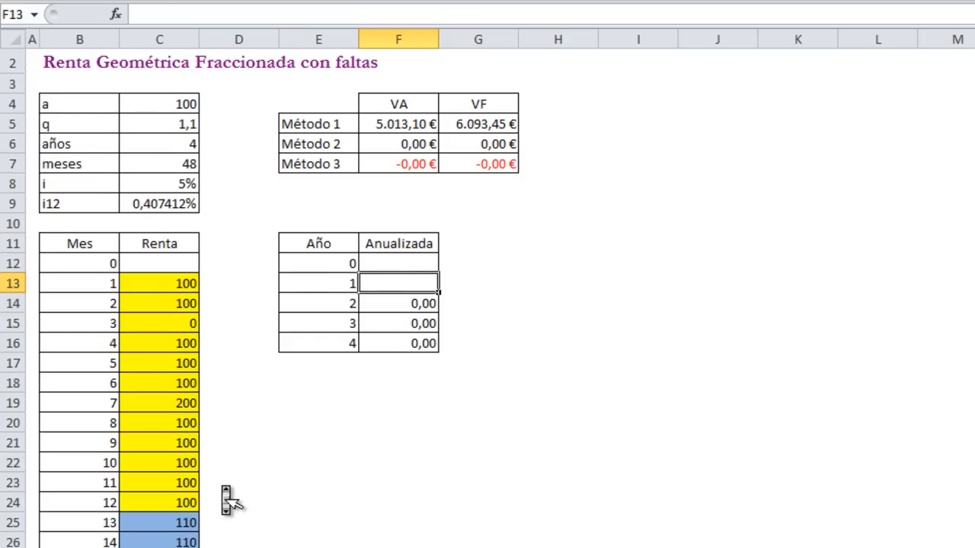
pyautogui.scroll(-1, 228, 500)
pyautogui.scroll(1, 222, 486)
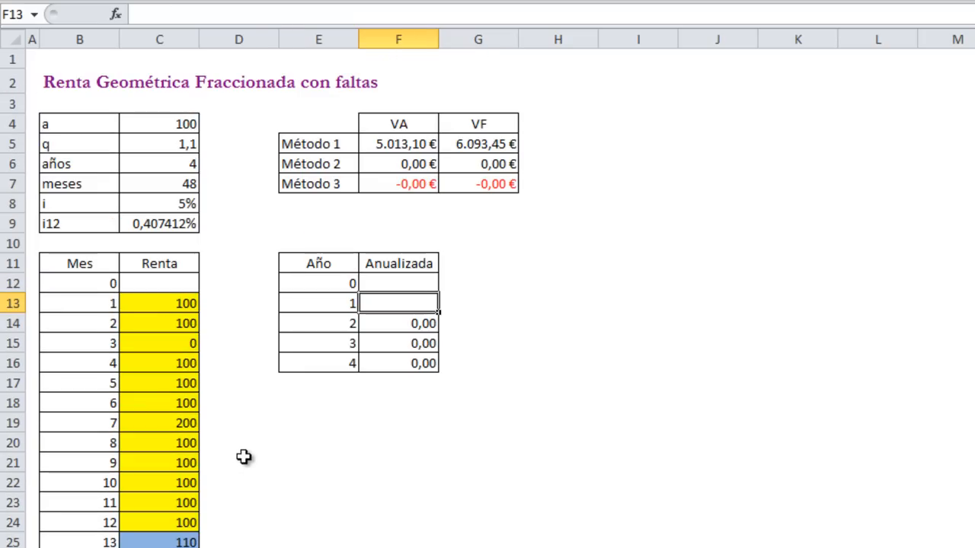
pyautogui.write('+vna(')
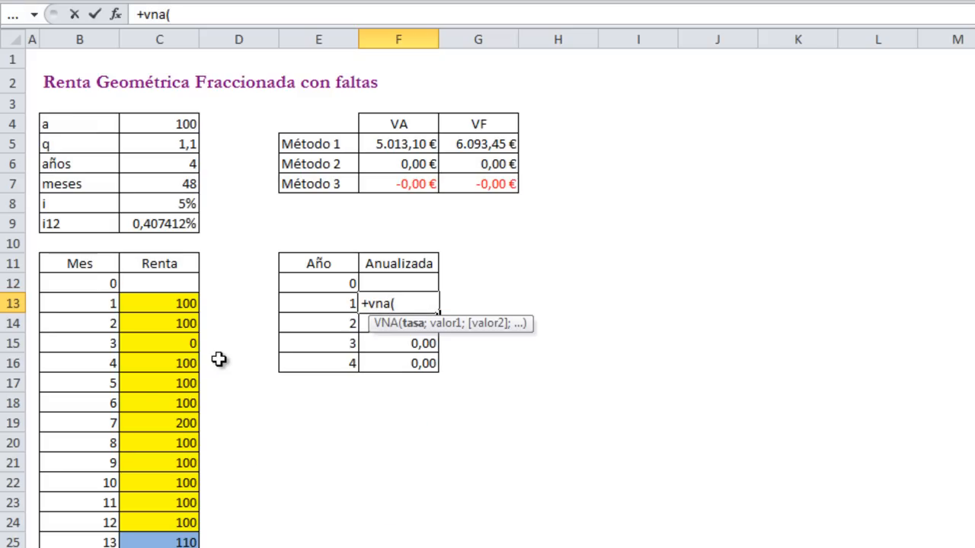
pyautogui.click(149, 223)
pyautogui.write(';')
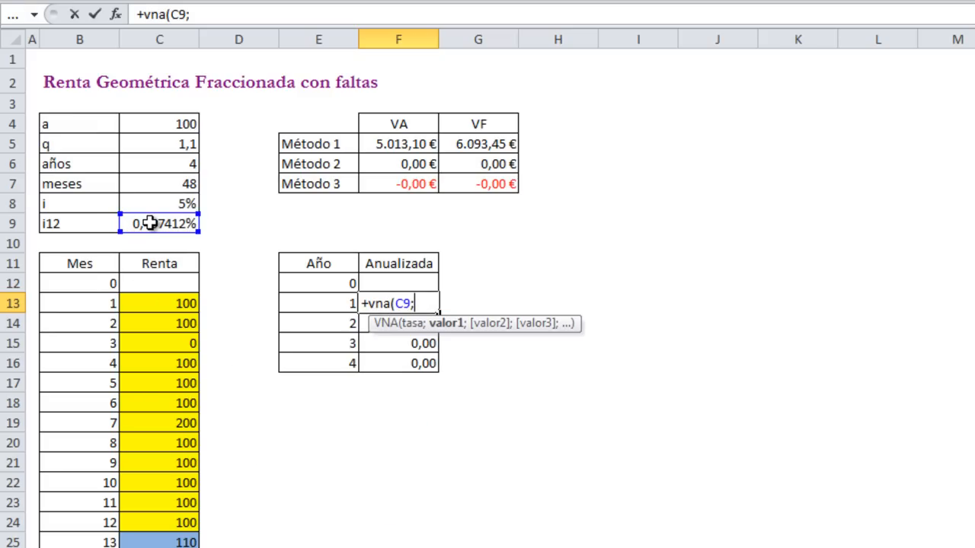
pyautogui.moveTo(167, 303); pyautogui.dragTo(149, 516)
pyautogui.write(')')
pyautogui.hotkey('ctrl', 'Return')
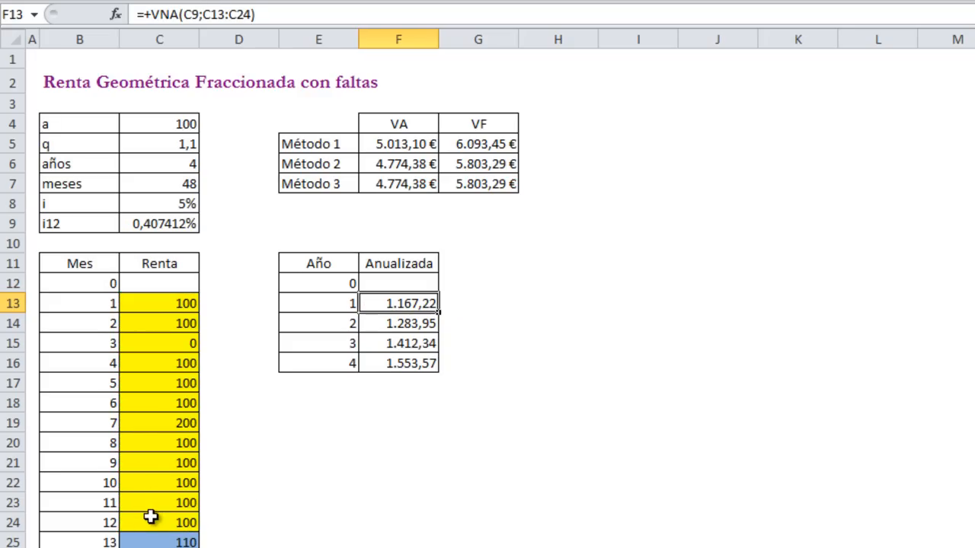
# Capitalize the year 1 annualized rent to year end by extending the F13 formula to =+VNA(C9;C13:C24)*(1+C8).
pyautogui.doubleClick(397, 303)
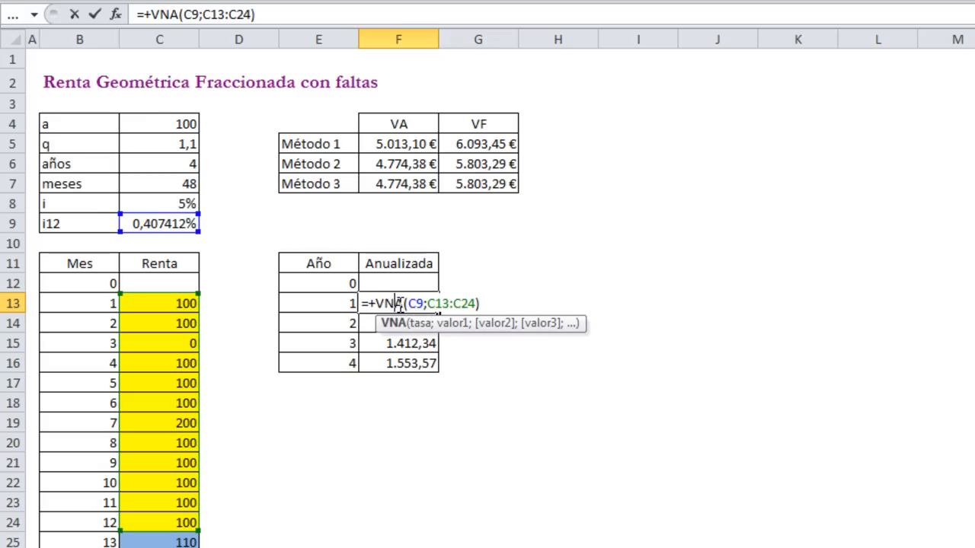
pyautogui.click(496, 304)
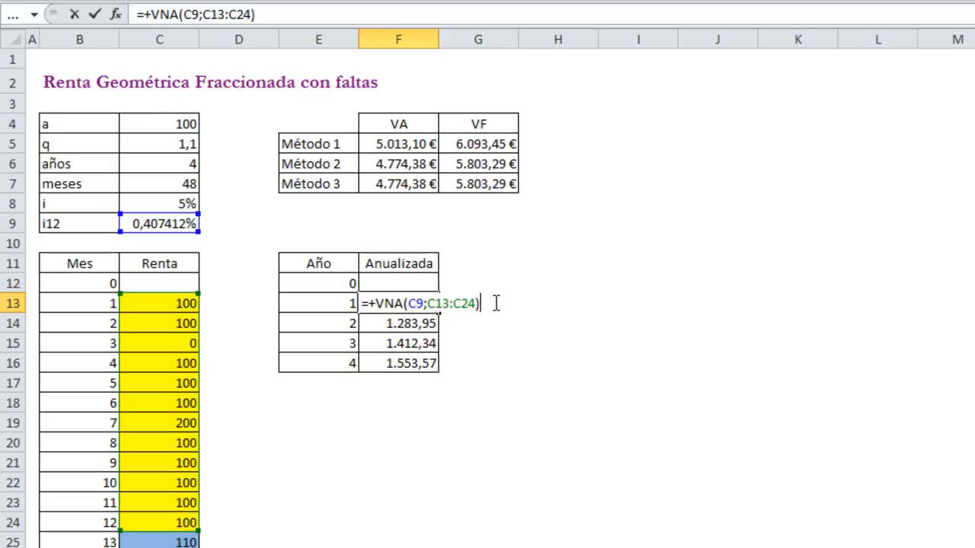
pyautogui.write('*(')
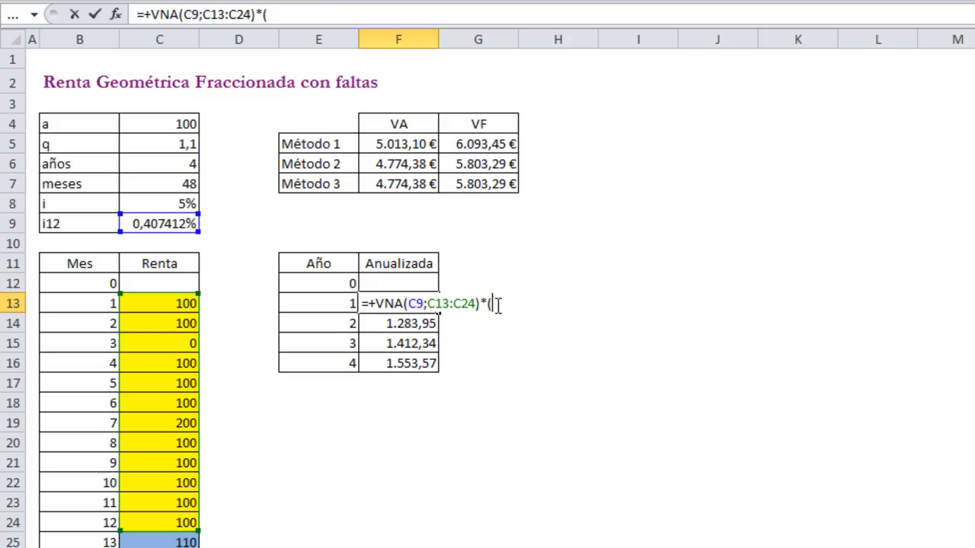
pyautogui.write('1+')
pyautogui.click(196, 204)
pyautogui.write(')')
pyautogui.hotkey('ctrl', 'Return')
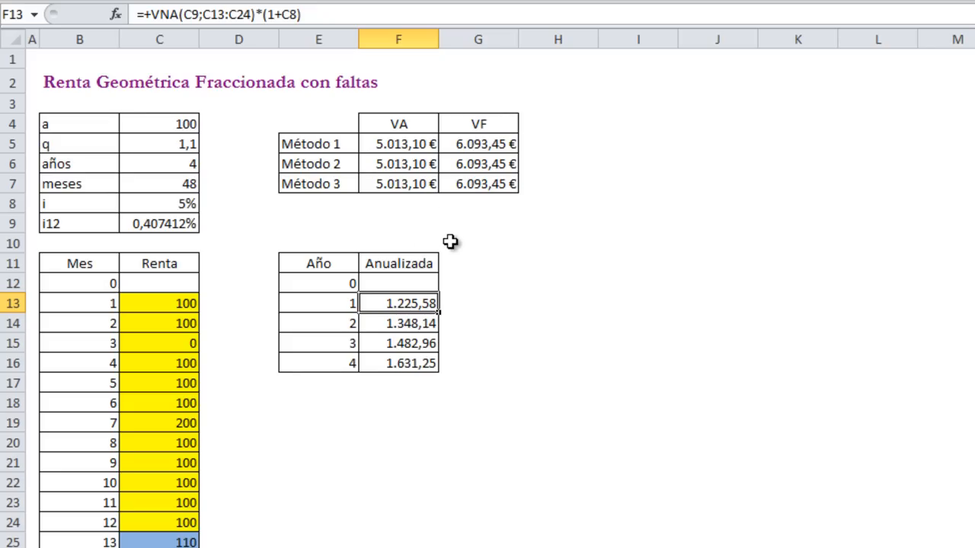
pyautogui.click(34, 59)
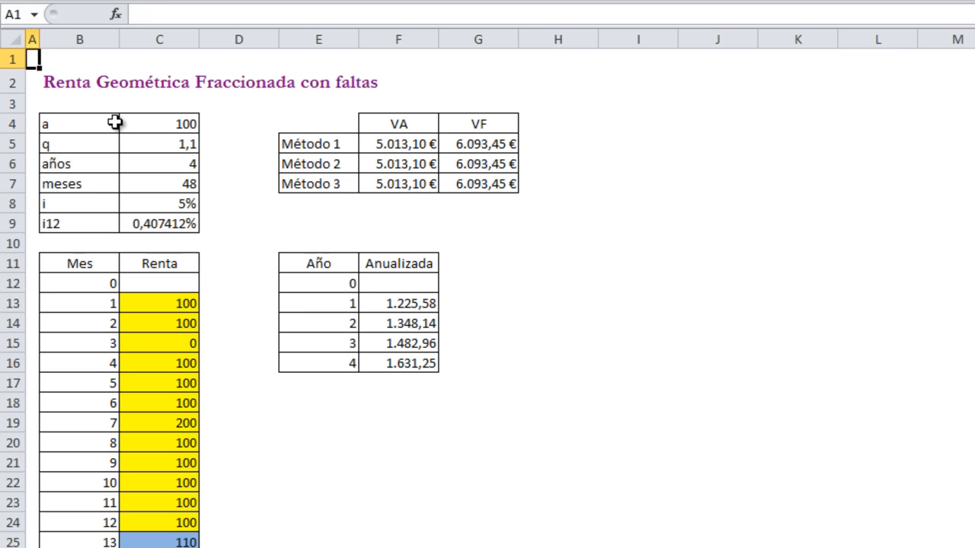